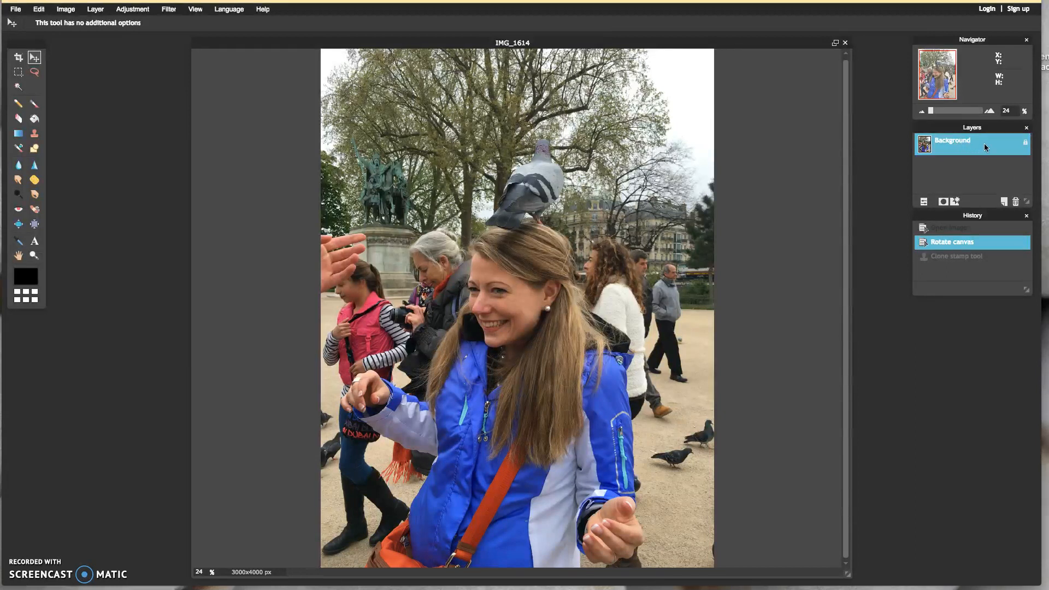
- Unlock the Background layer and rename it "original"
double_click(1026, 145)
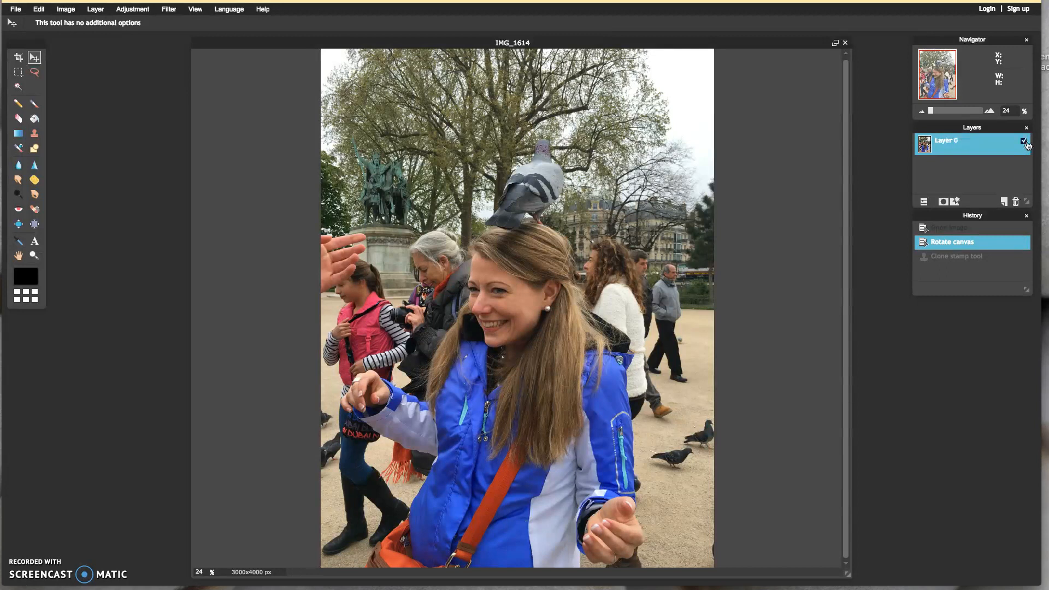
double_click(943, 144)
type("original")
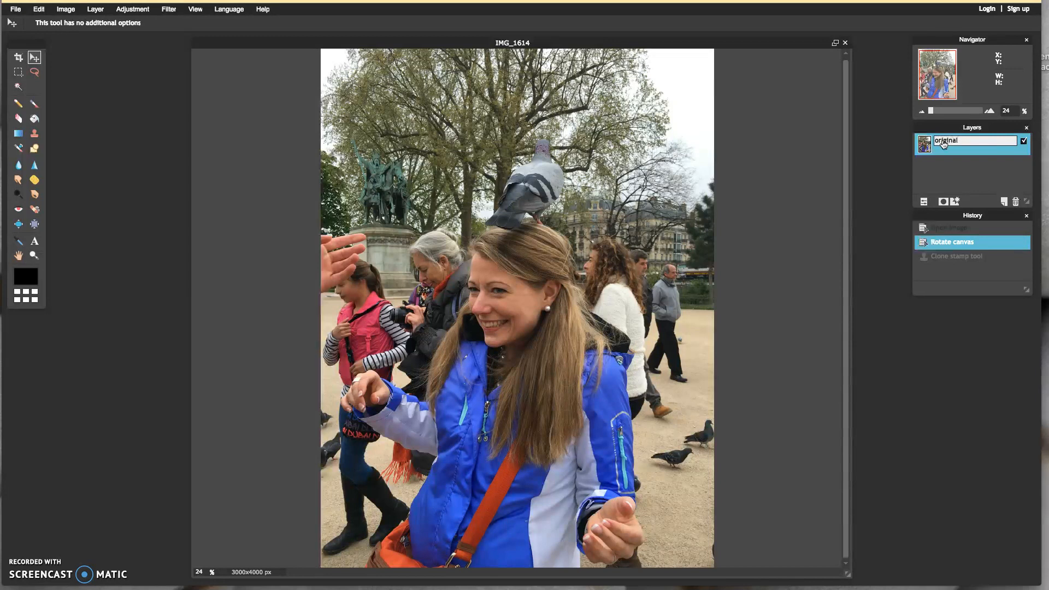
- Duplicate the "original" layer and rename the copy "edit"
left_click_drag(973, 153, 1007, 208)
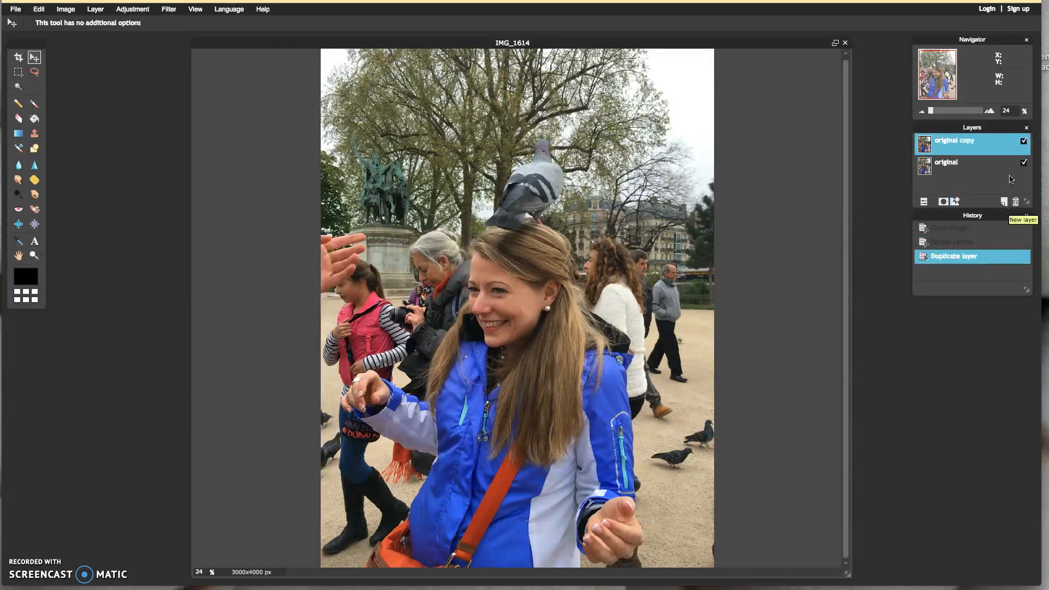
double_click(968, 141)
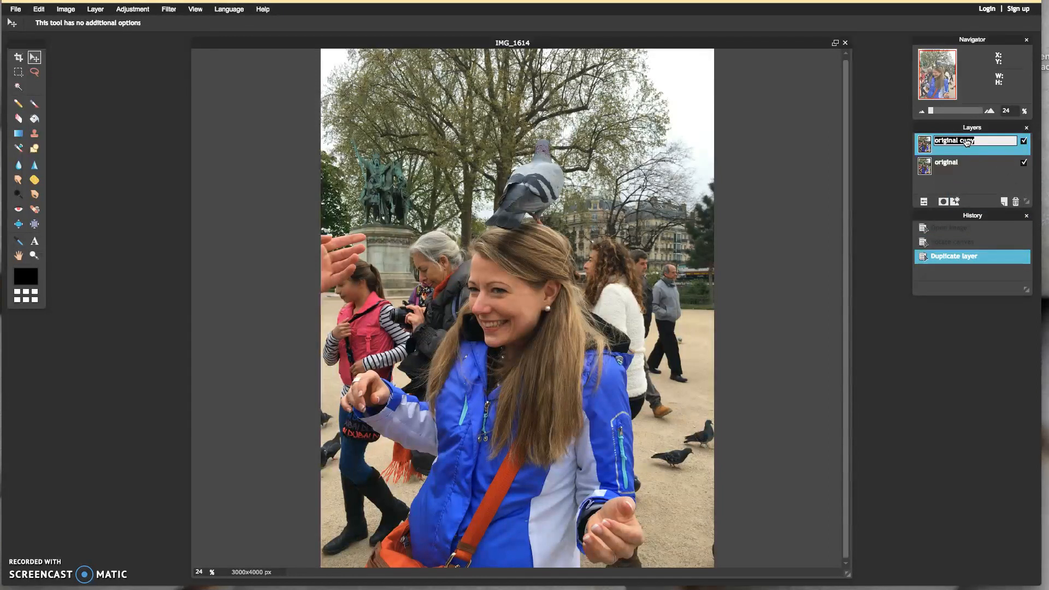
type("edit")
left_click(928, 145)
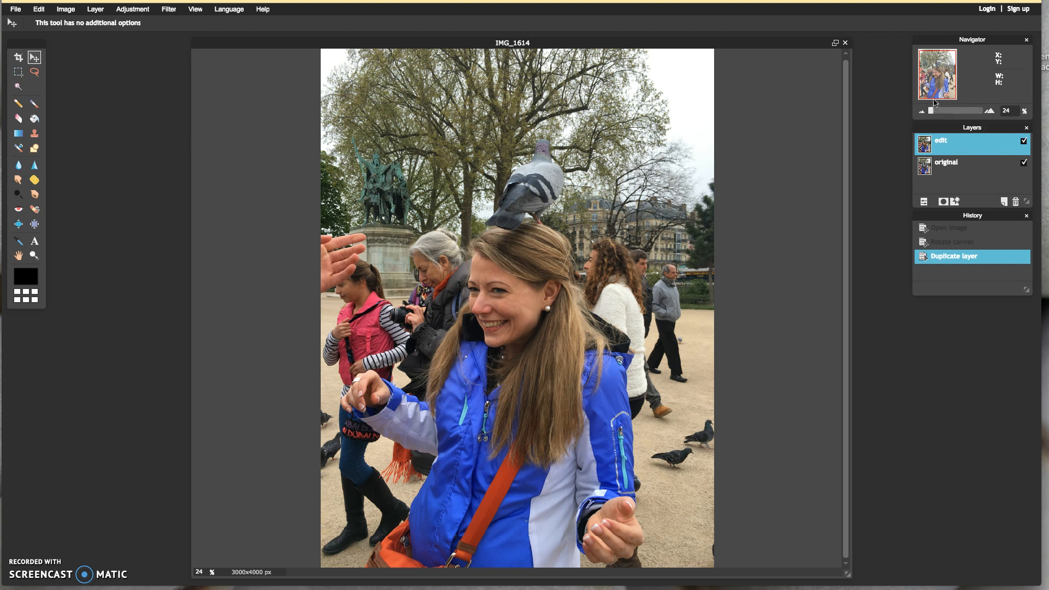
- Set up the Clone Stamp tool with the soft 50 brush and 55 opacity for retouching the woman's face
left_click_drag(932, 112, 978, 111)
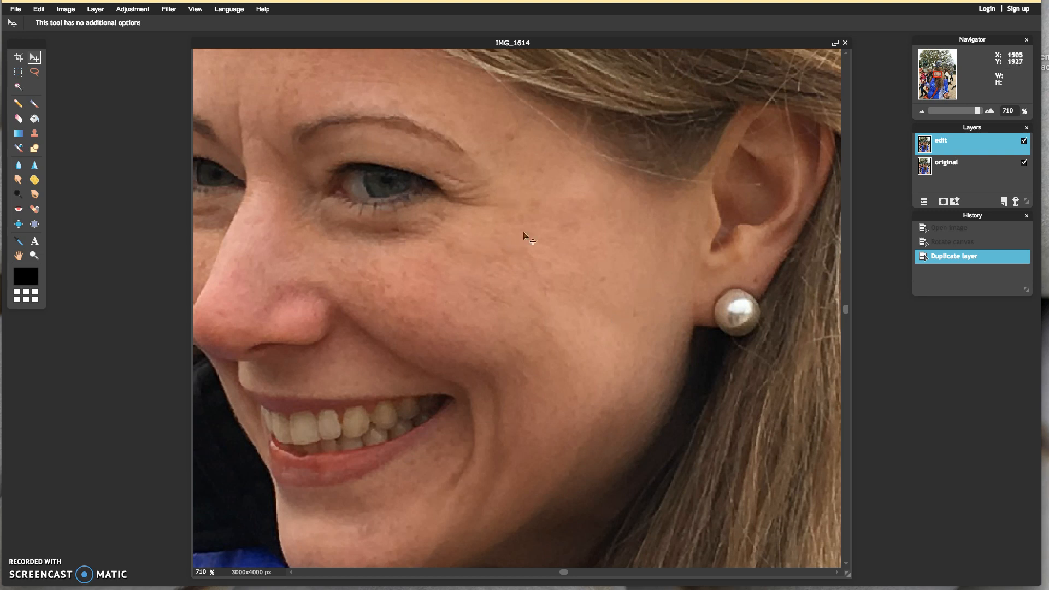
left_click(35, 135)
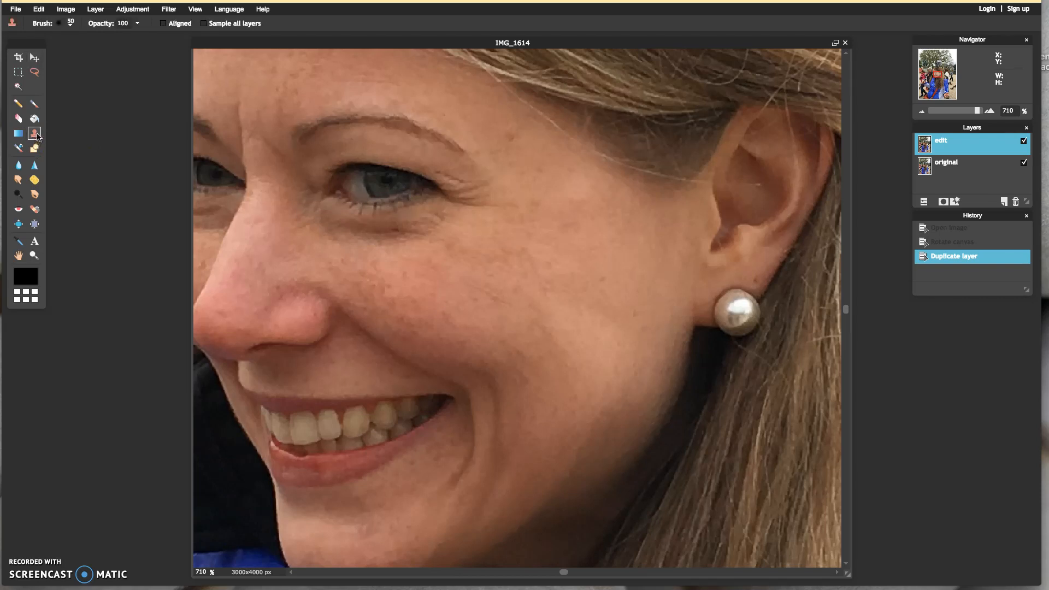
left_click(70, 25)
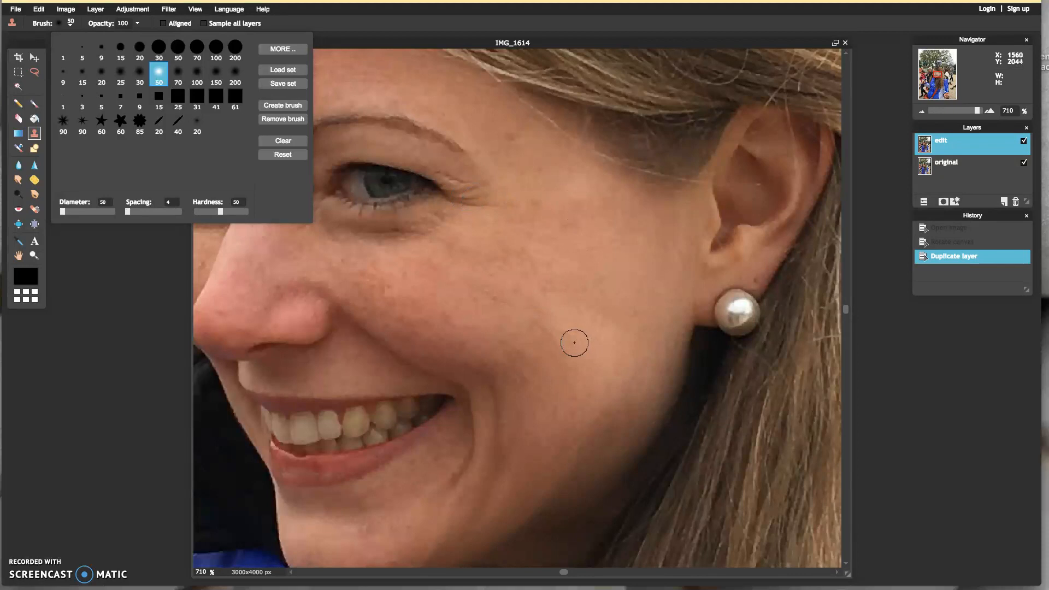
left_click(138, 24)
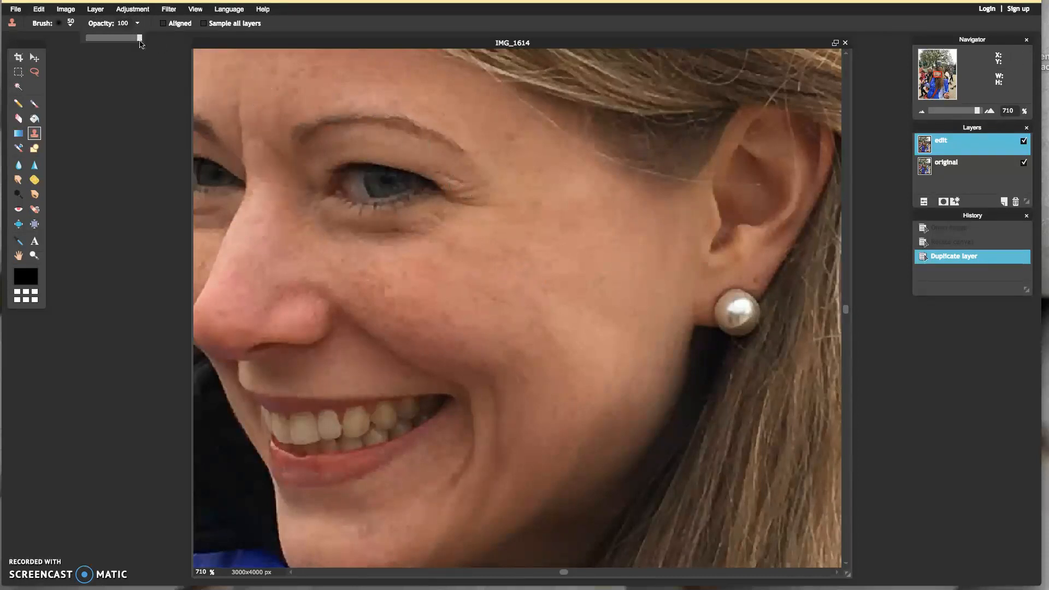
left_click_drag(140, 38, 115, 43)
- Clone clear skin over the blemish on the upper cheek and the wrinkles beside the outer corner of the eye nearest the ear
left_click(531, 208)
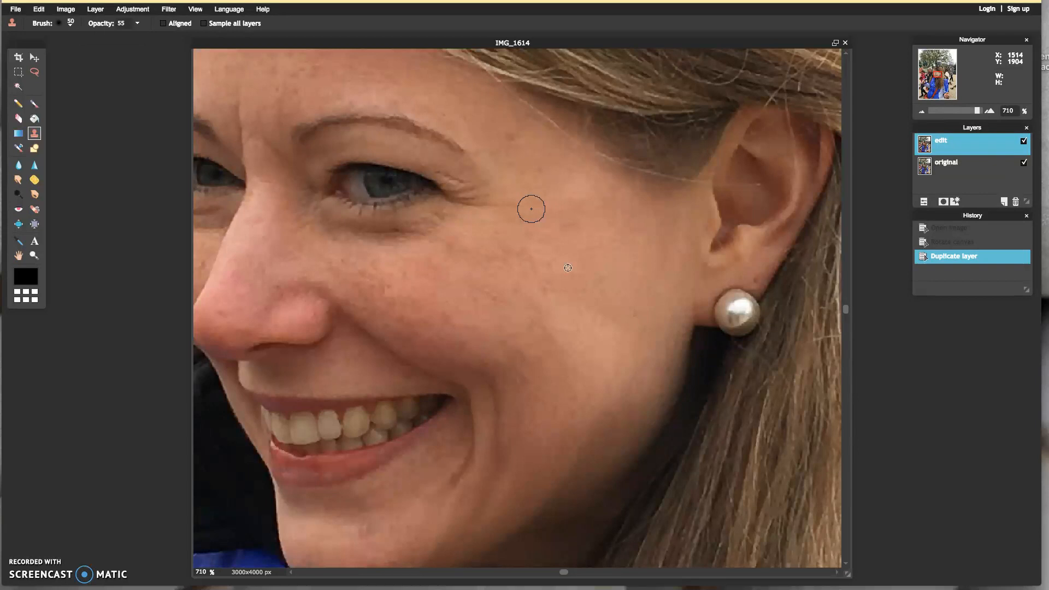
left_click(531, 209)
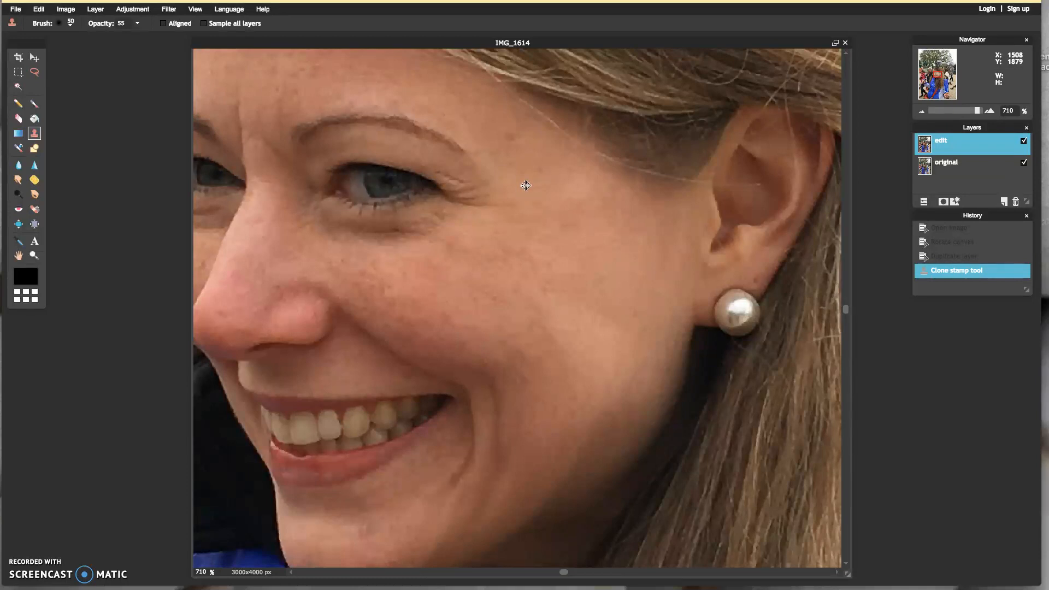
left_click(526, 185, "ctrl")
left_click_drag(458, 188, 488, 187)
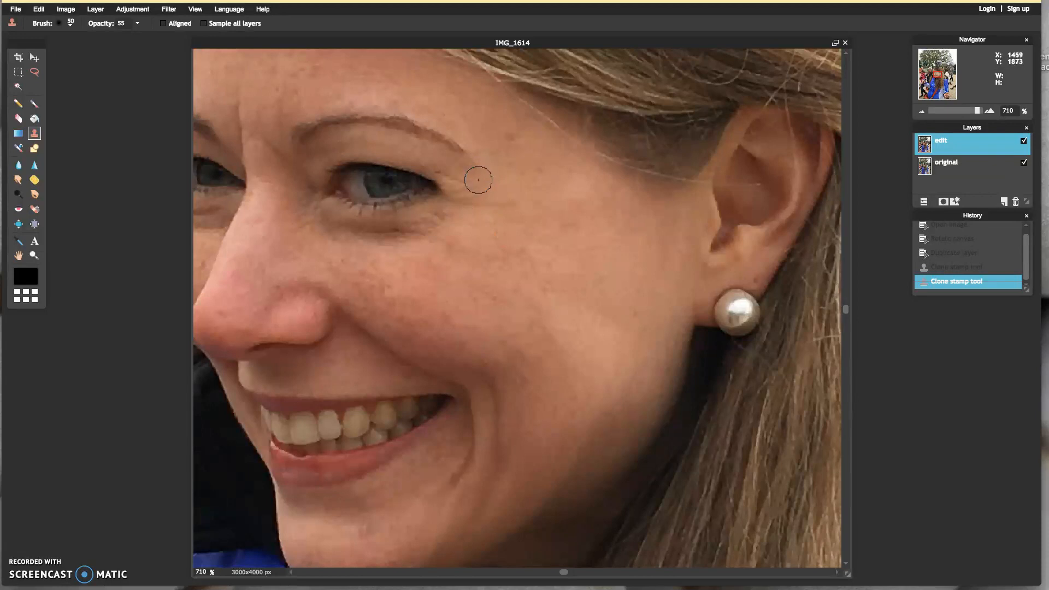
- Try to smooth the remaining crow's feet beside the eye with clone strokes sampled from the temple, eyelid and cheek skin
left_click(518, 147, "ctrl")
left_click_drag(444, 187, 489, 180)
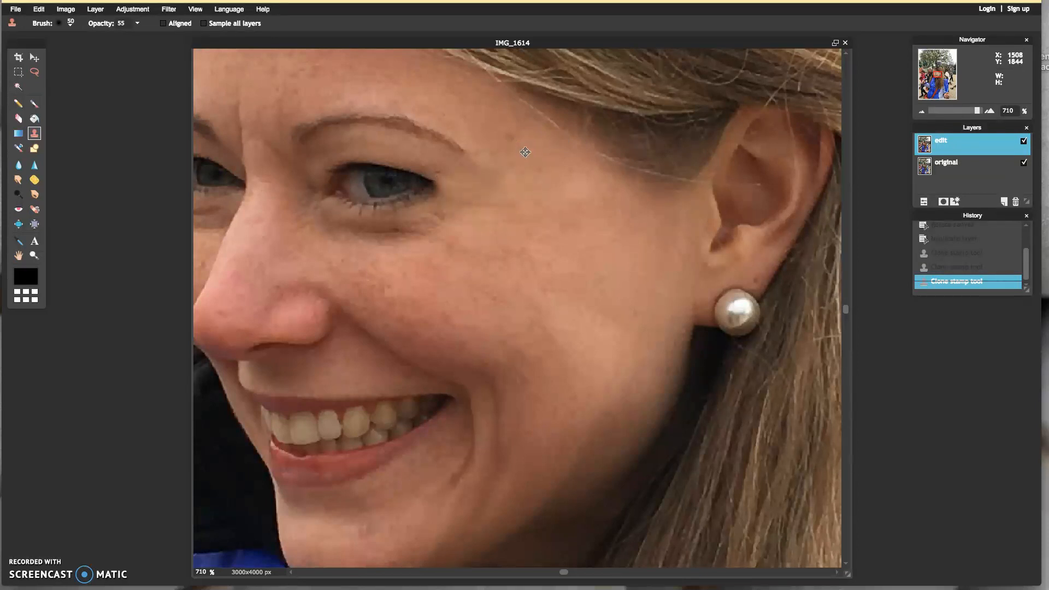
left_click(429, 159, "ctrl")
left_click_drag(441, 169, 479, 179)
left_click(477, 227, "ctrl")
left_click_drag(467, 204, 526, 194)
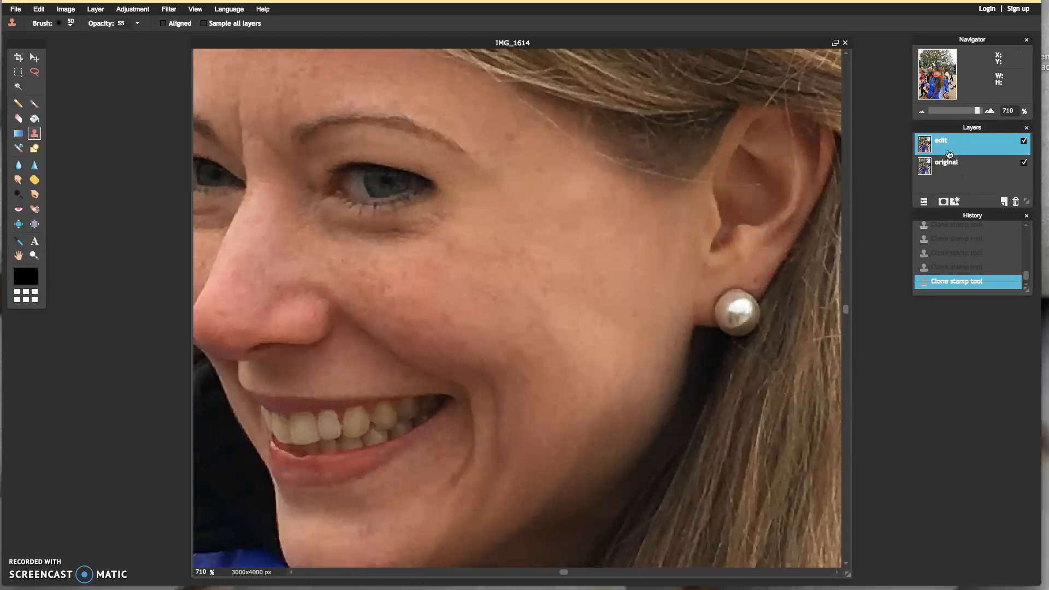
- Undo the last three clone strokes beside the eye, comparing the "edit" layer with the original
left_click(1025, 143)
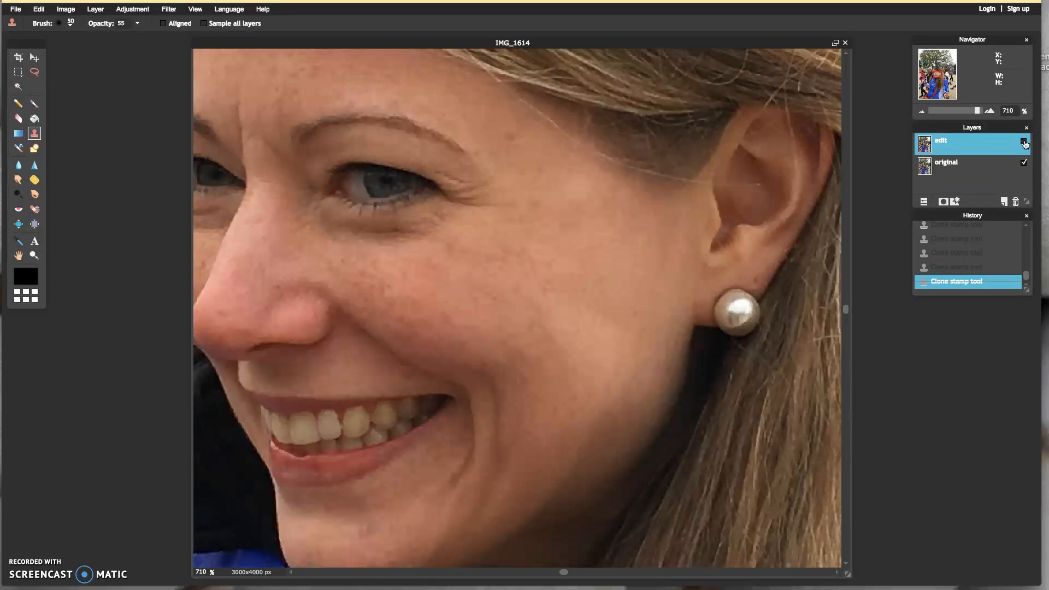
left_click(1025, 144)
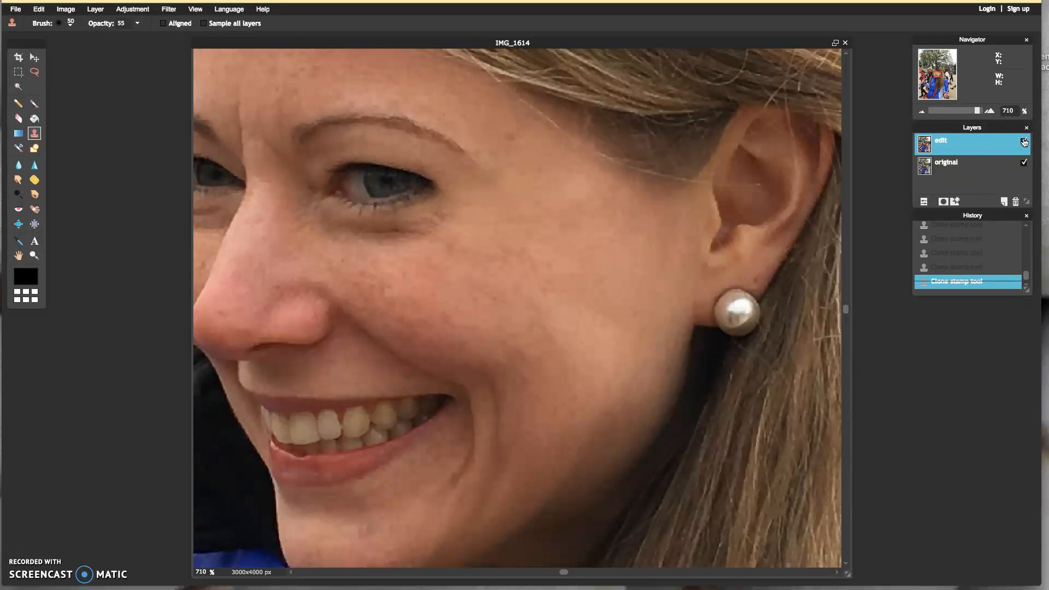
left_click_drag(1026, 289, 1028, 477)
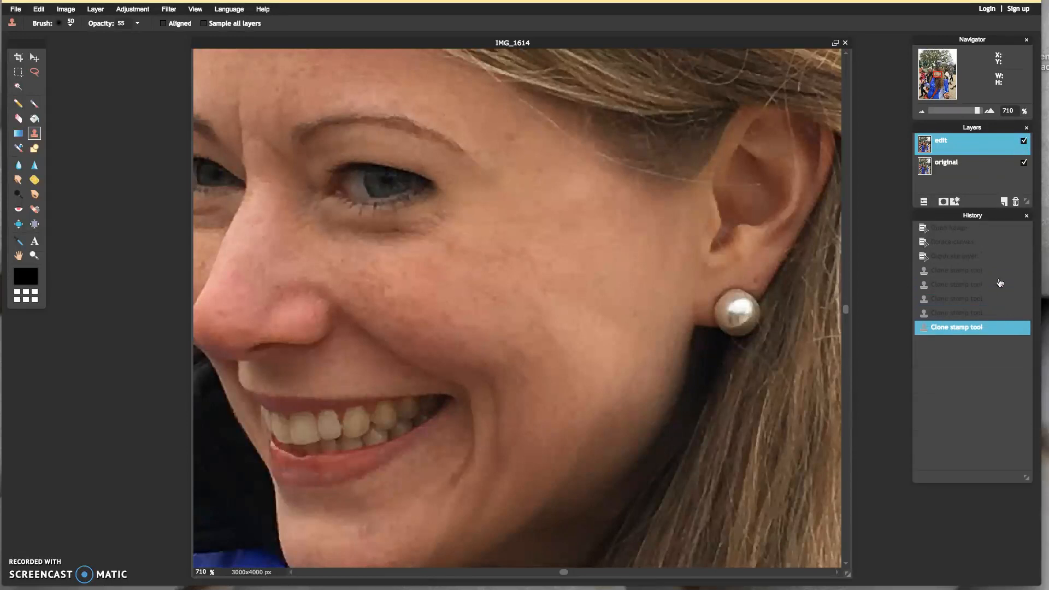
left_click(963, 312)
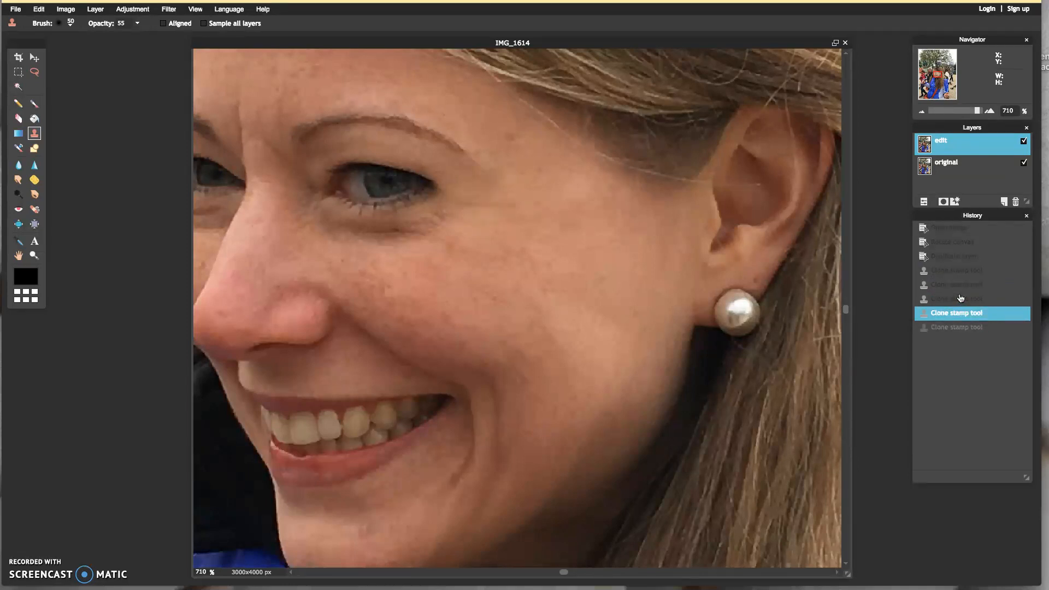
left_click(961, 298)
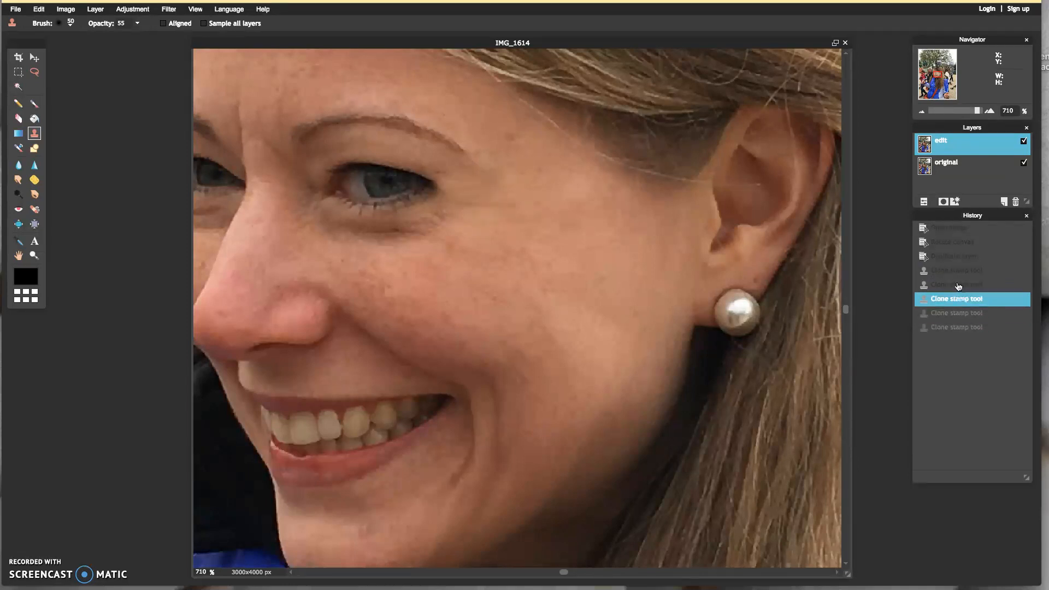
left_click(959, 285)
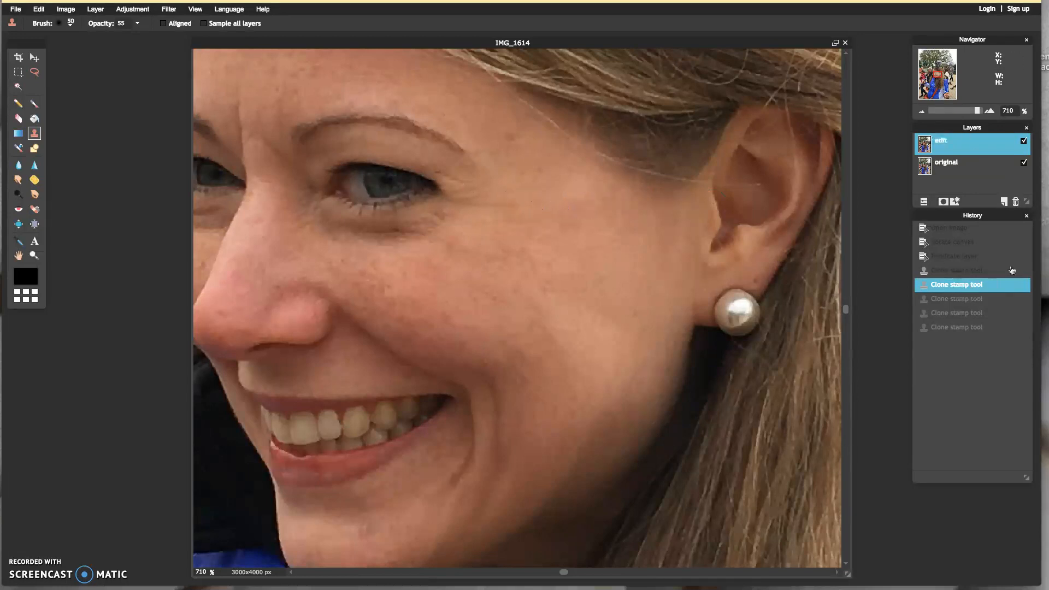
left_click(1024, 143)
left_click(1024, 143)
left_click(1024, 143)
- Lighten the shadow under the eye nearest the ear with a soft 70 clone brush at 33 opacity, and compare with the original
left_click(71, 27)
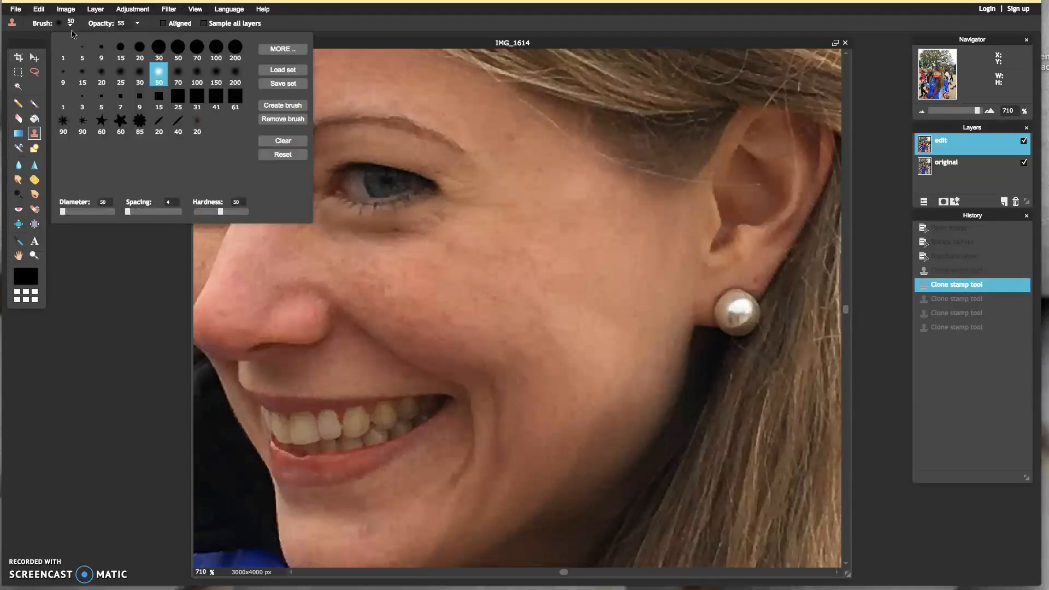
left_click(177, 74)
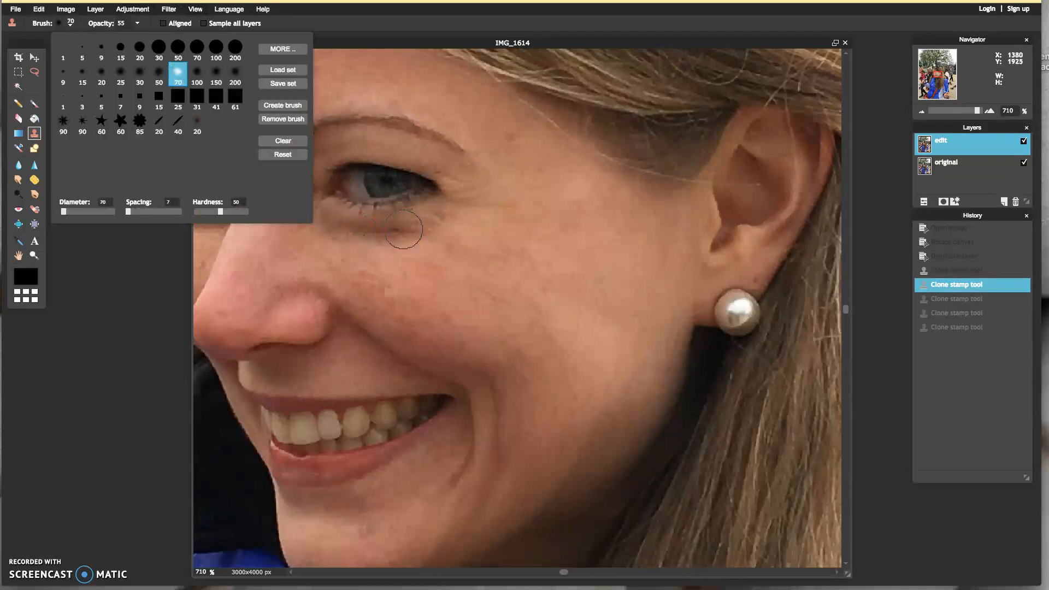
left_click(137, 24)
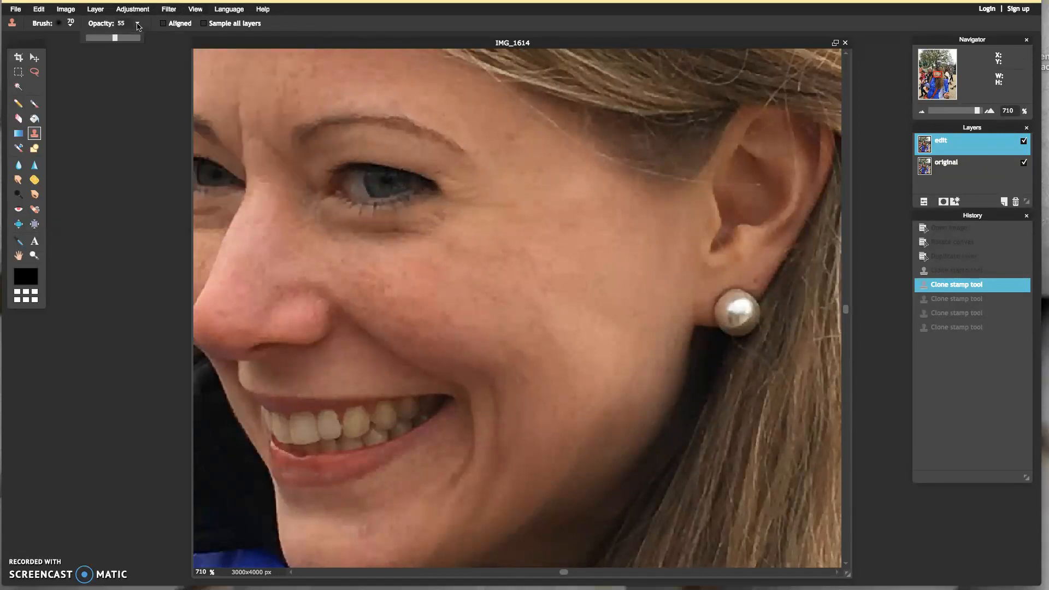
left_click_drag(114, 42, 108, 42)
left_click_drag(342, 223, 446, 207)
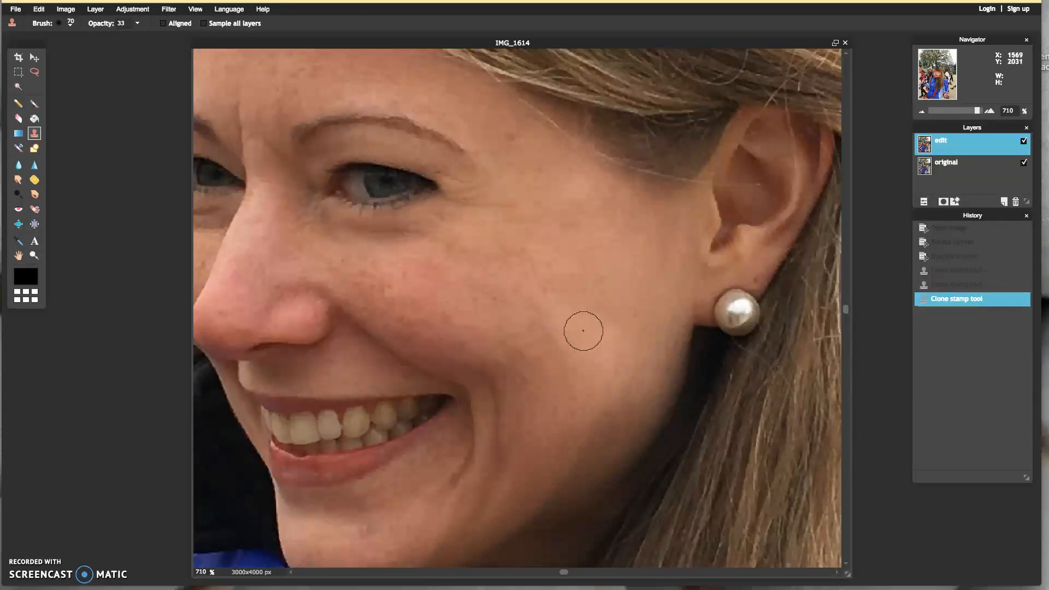
left_click(1025, 143)
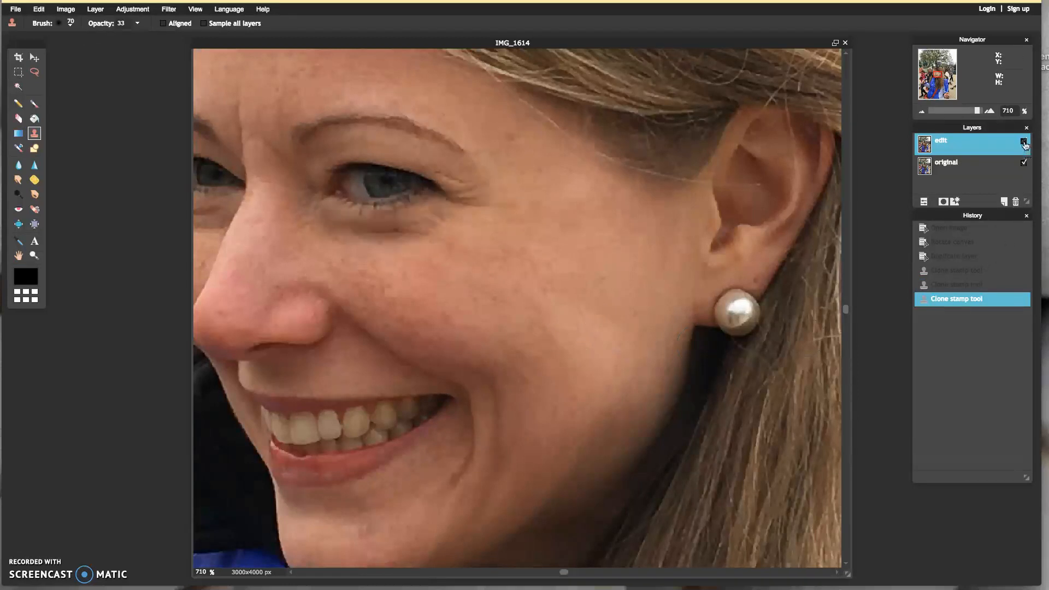
left_click(1025, 143)
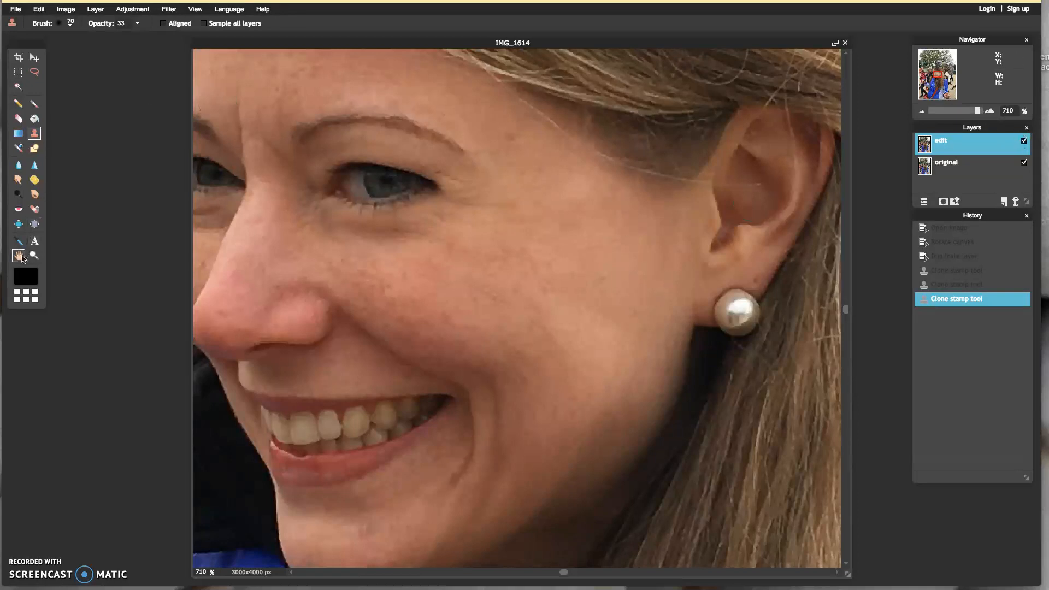
- Clone lighter skin over the bag under the eye on the far side of the nose
left_click(19, 256)
left_click_drag(462, 313, 668, 337)
left_click_drag(484, 276, 540, 281)
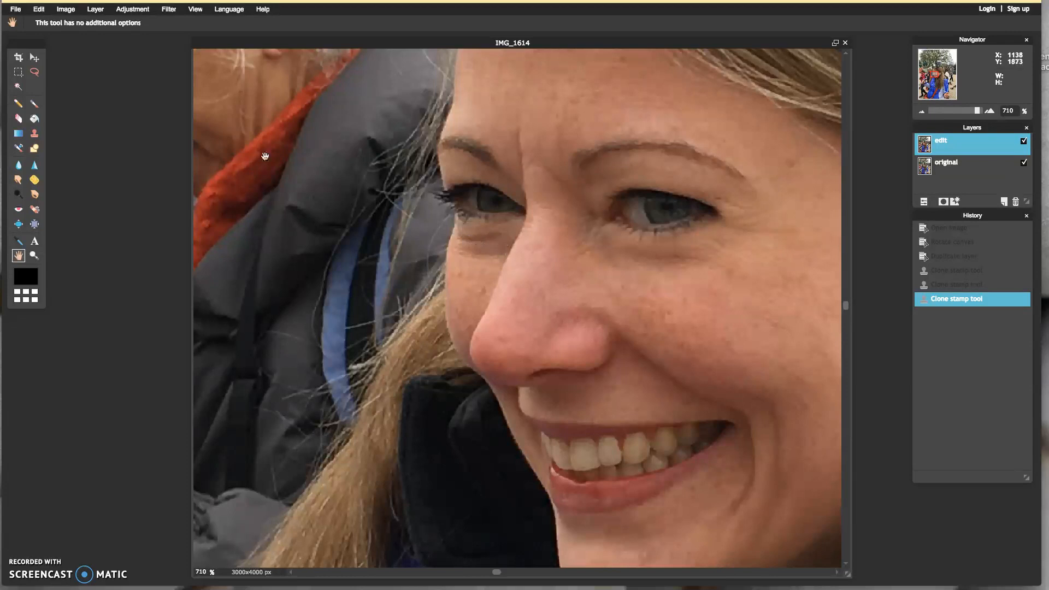
left_click(34, 134)
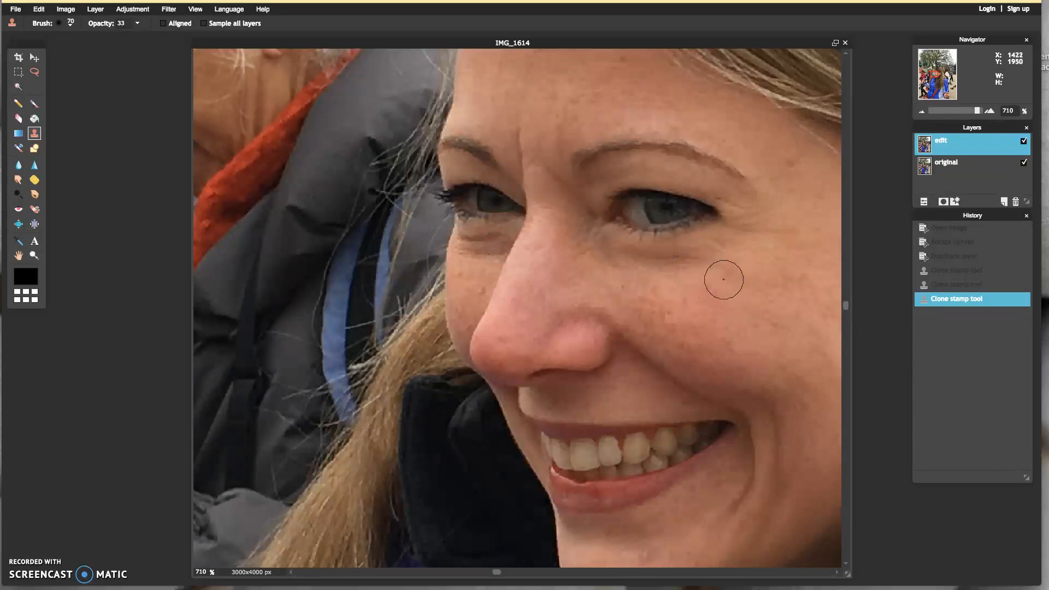
mouse_move(463, 254)
left_mouse_down()
mouse_move(504, 235)
mouse_move(467, 244)
left_mouse_up()
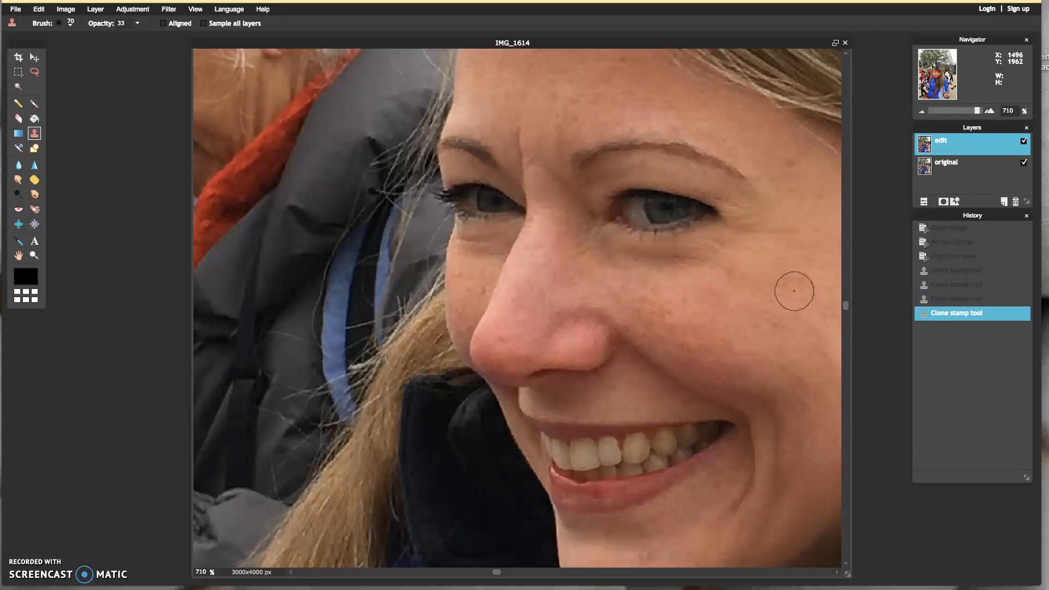
- Sample the cheek below the far eye and clone it over the remaining under-eye shadow, redoing the unsatisfactory stroke
left_click(470, 276, "ctrl")
left_click_drag(504, 235, 467, 238)
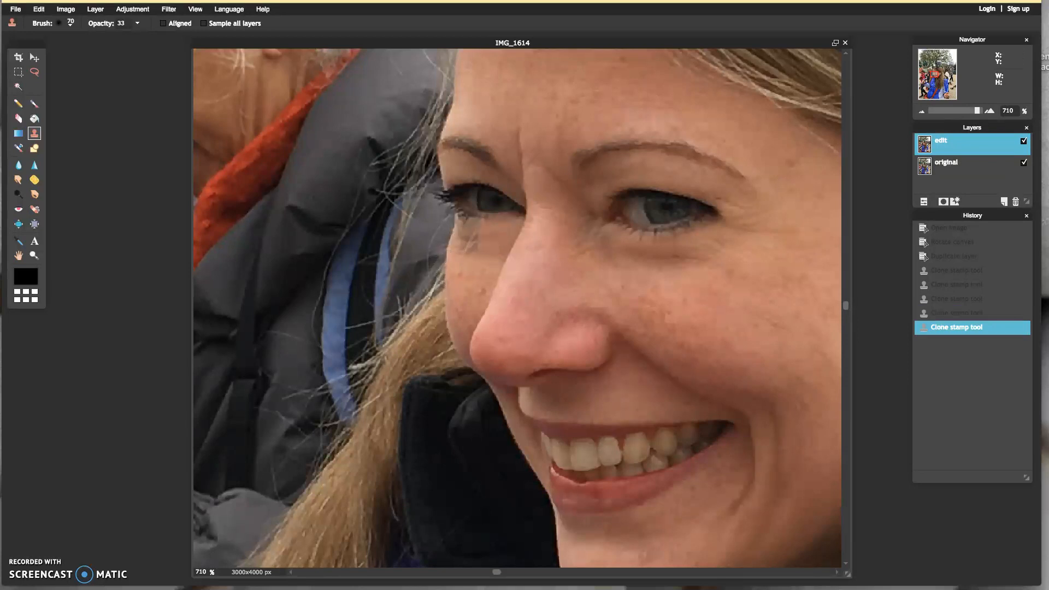
left_click(969, 315)
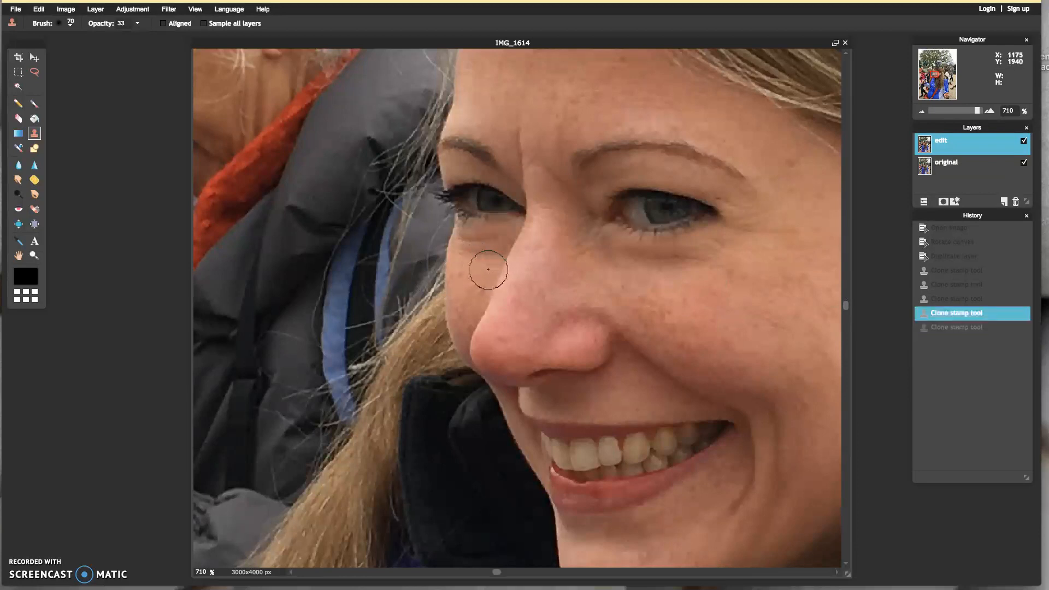
left_click_drag(504, 239, 468, 237)
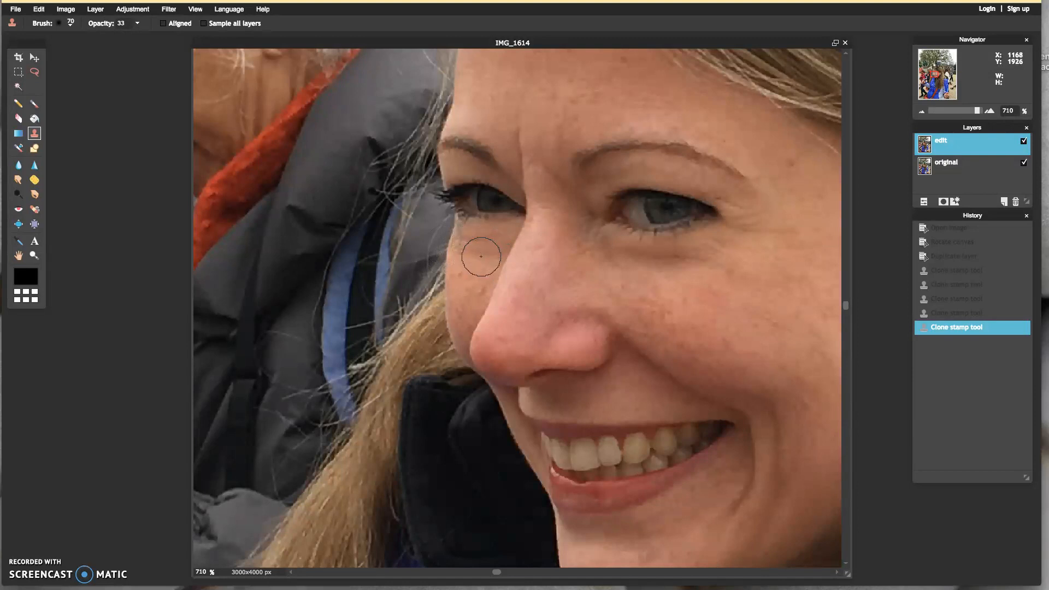
left_click_drag(465, 237, 458, 253)
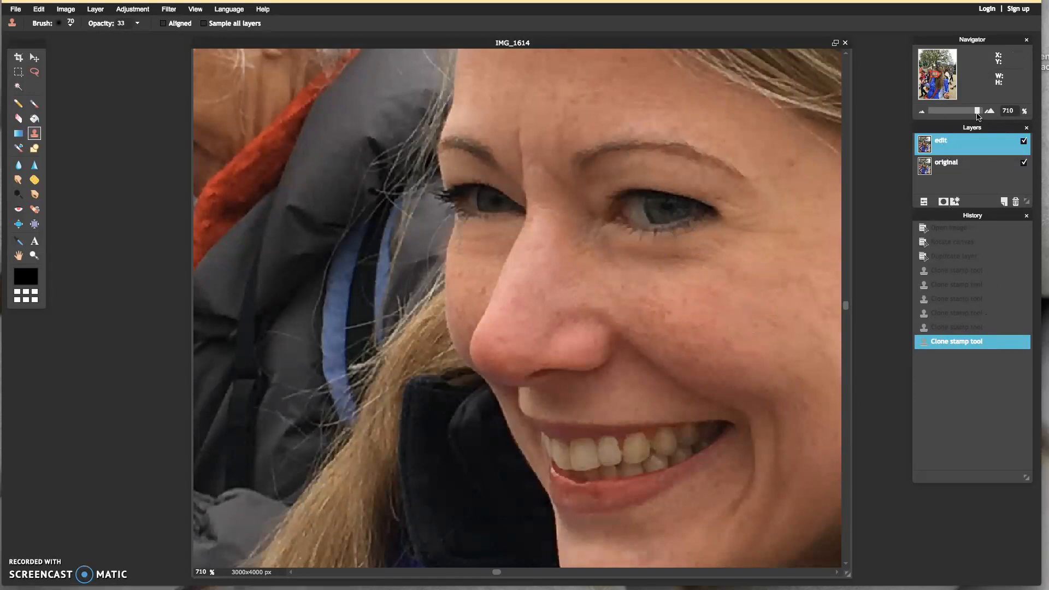
- Compare the retouched face with the original at about 77% zoom by toggling the "edit" layer's visibility
left_click_drag(979, 113, 941, 114)
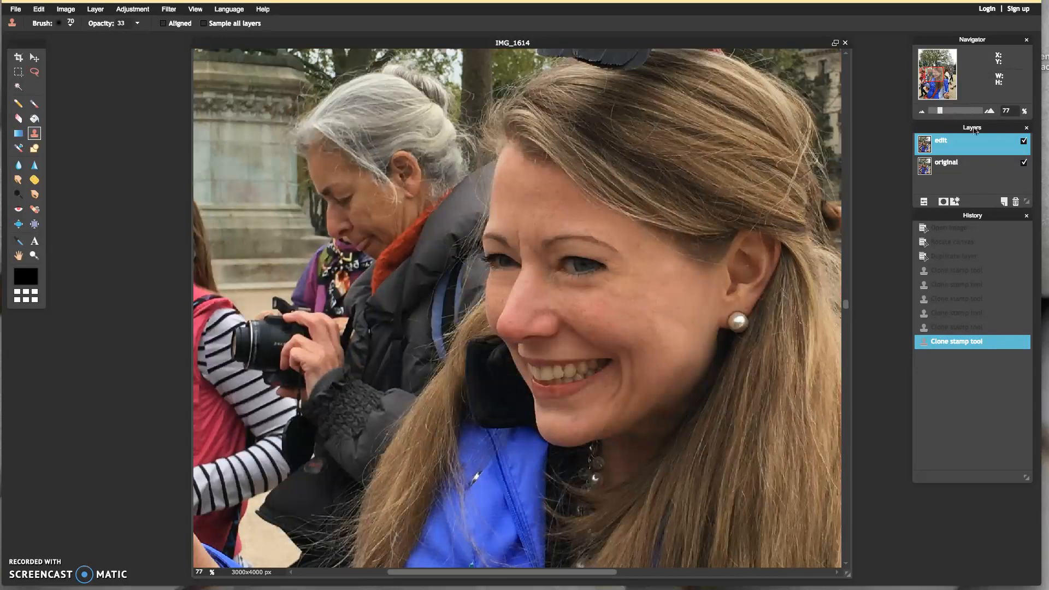
left_click(1024, 143)
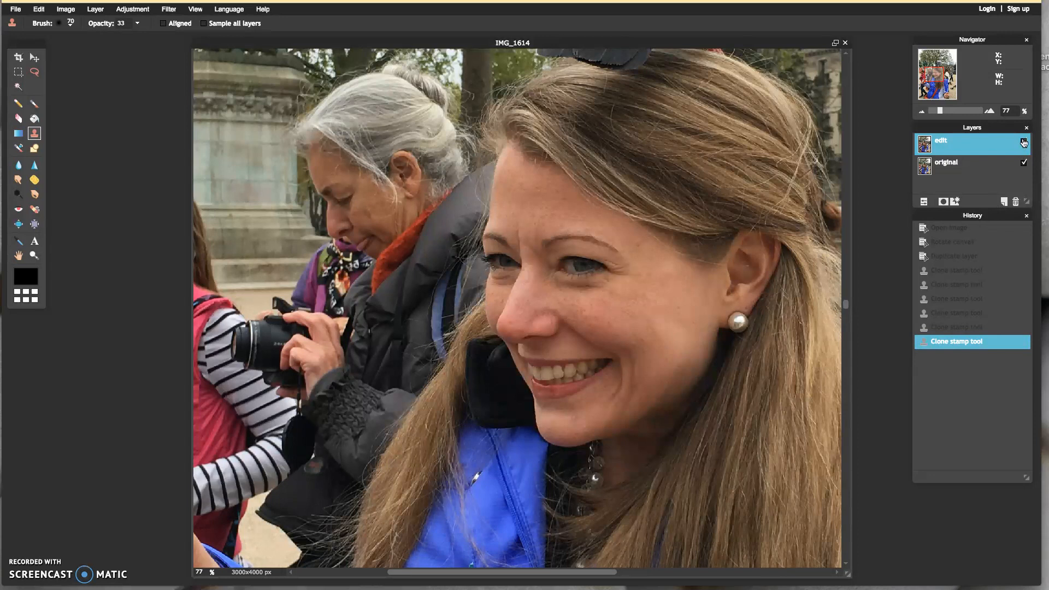
- Toggle the "edit" layer off and on again to check the softened under-eye areas against the original
left_click(1025, 142)
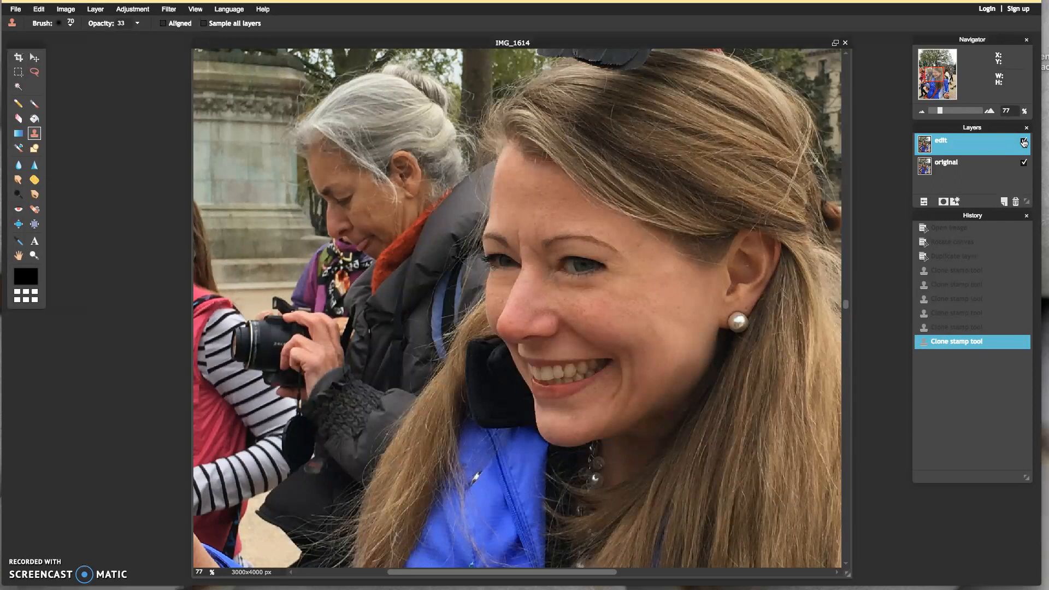
left_click(1024, 143)
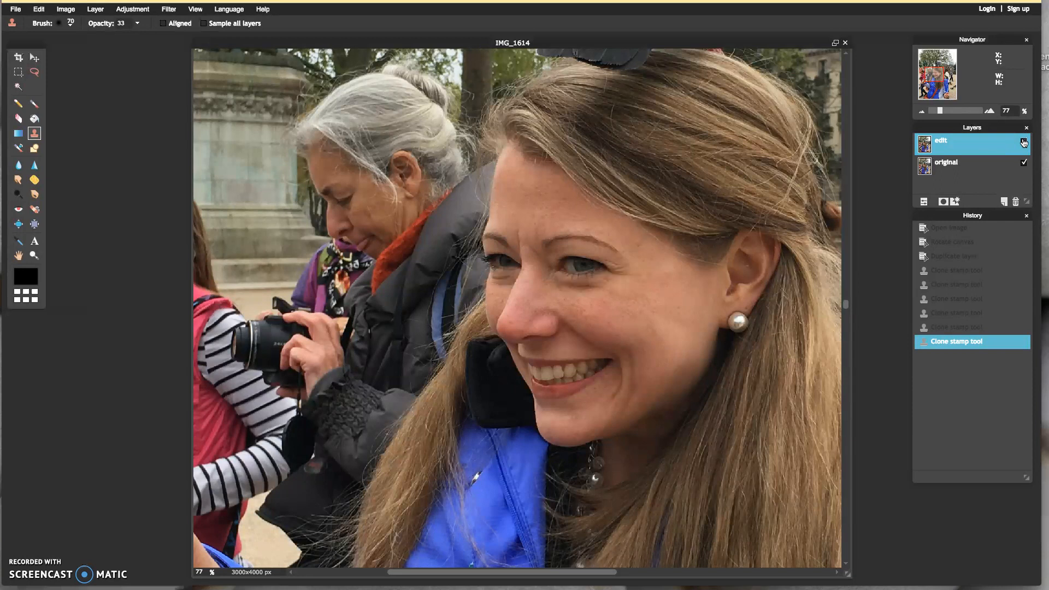
left_click(1024, 143)
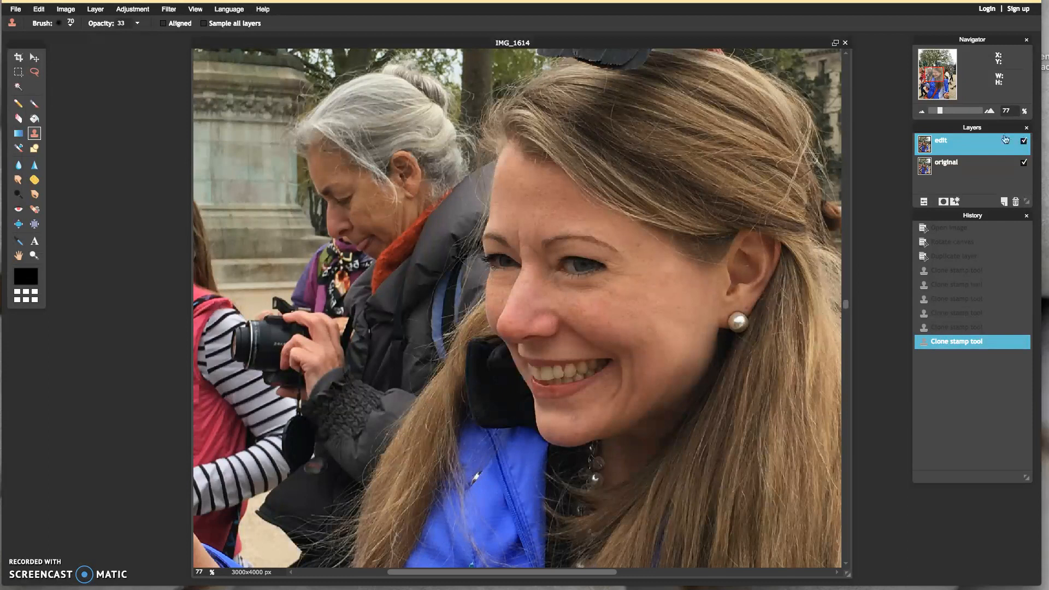
- Clone the eyebrow nearest the ear onto the forehead above it with a hard round 50 brush at 100 opacity
left_click_drag(941, 113, 936, 117)
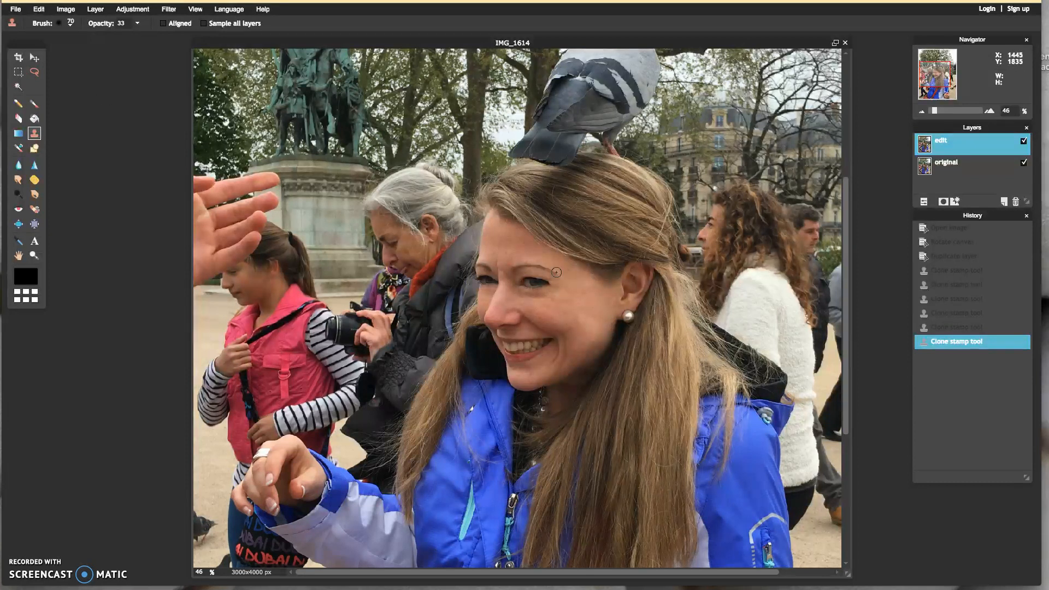
left_click(69, 24)
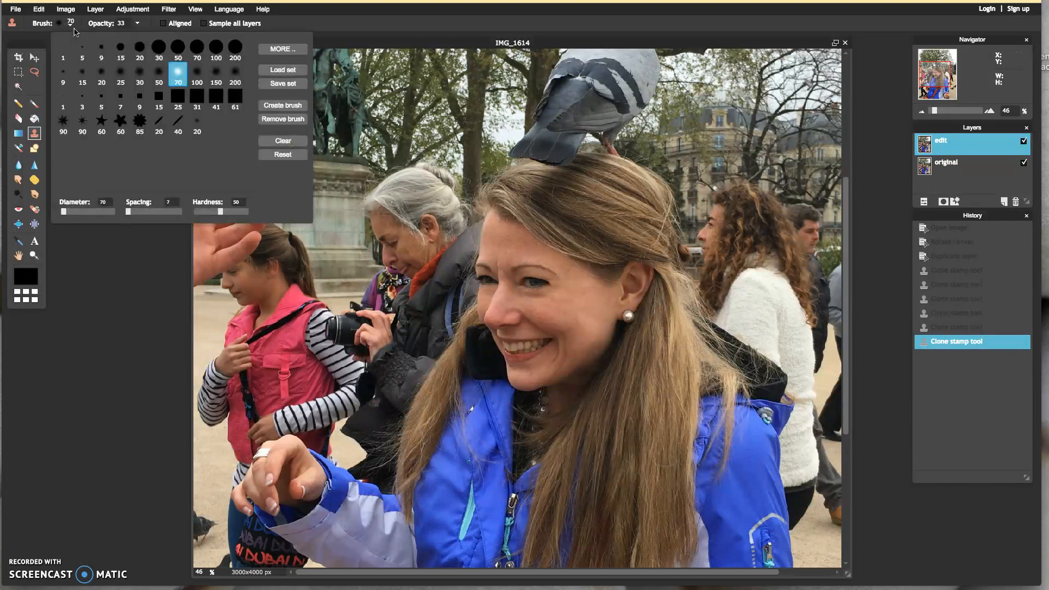
left_click(178, 49)
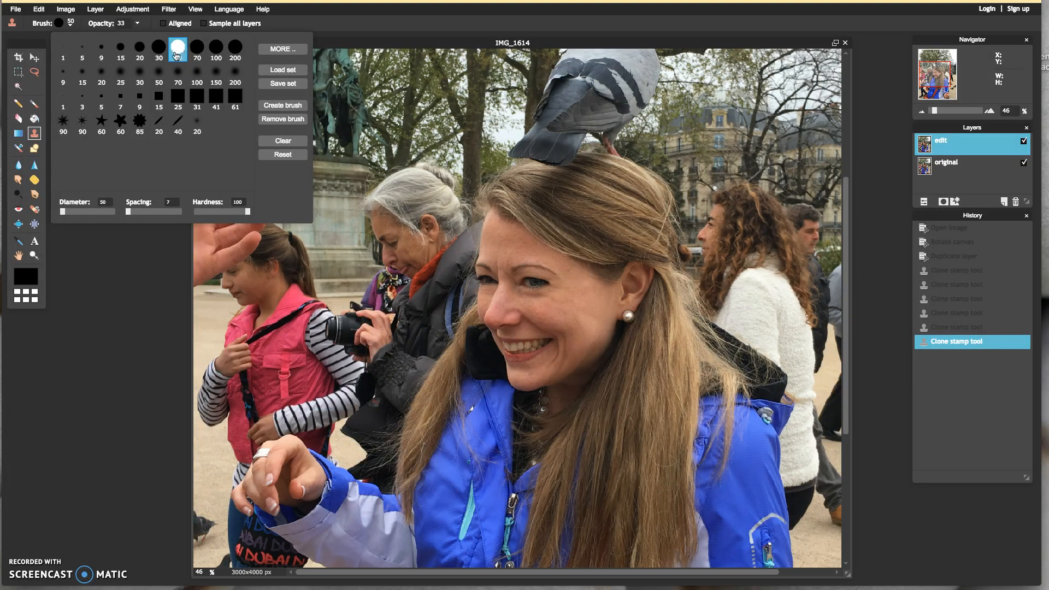
left_click(137, 25)
left_click(137, 24)
left_click(138, 24)
left_click_drag(102, 40, 140, 39)
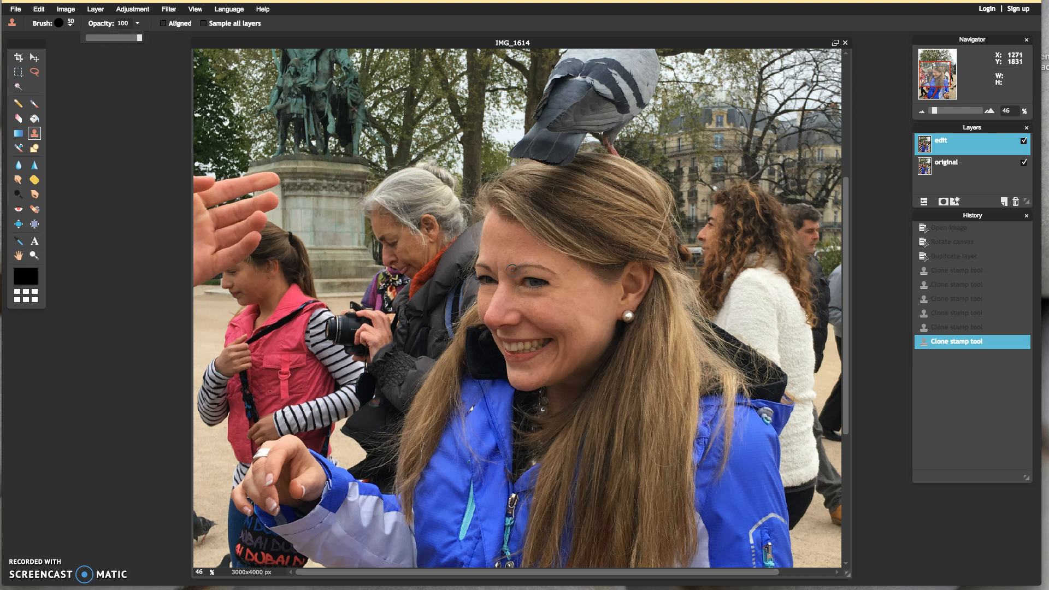
left_click(513, 271, "ctrl")
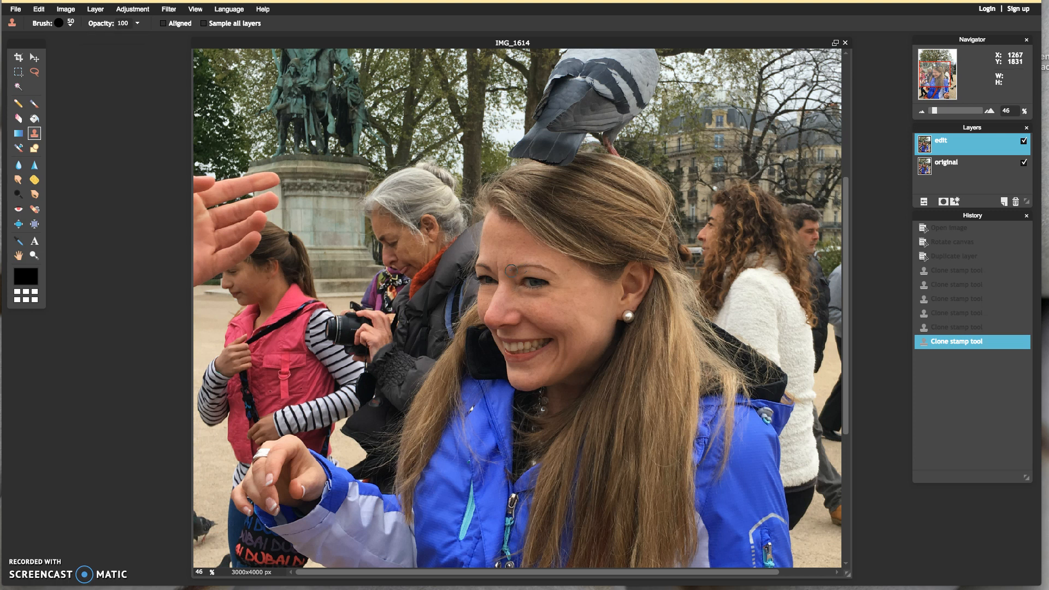
mouse_move(510, 255)
left_mouse_down()
mouse_move(537, 249)
mouse_move(566, 270)
left_mouse_up()
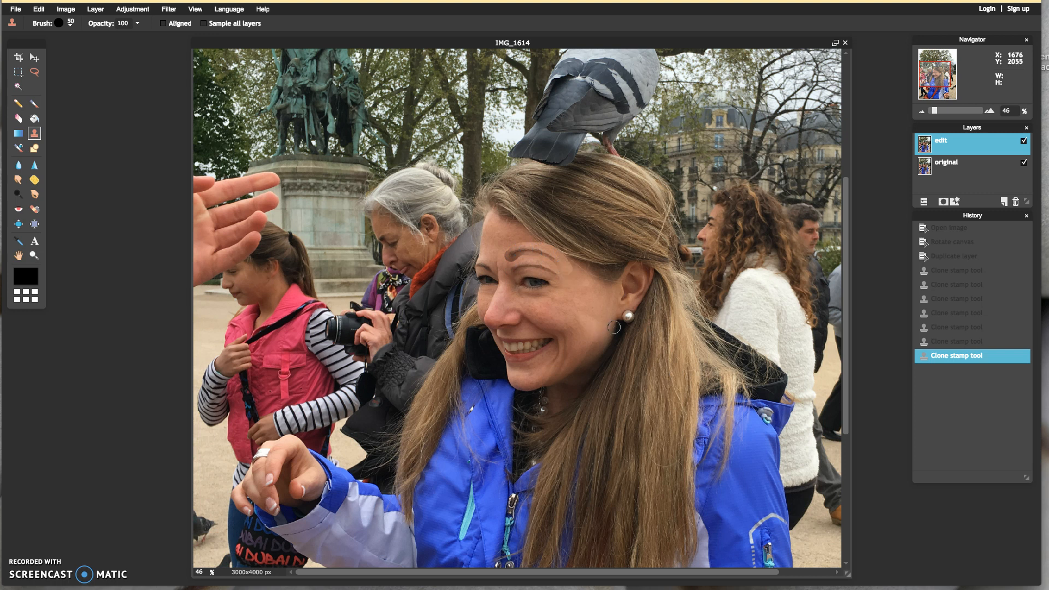
- Clone the eye nearest the ear onto the cheek and the smiling mouth onto the upper forehead
left_click(535, 283, "ctrl")
mouse_move(584, 301)
left_mouse_down()
mouse_move(567, 309)
mouse_move(597, 305)
mouse_move(580, 306)
left_mouse_up()
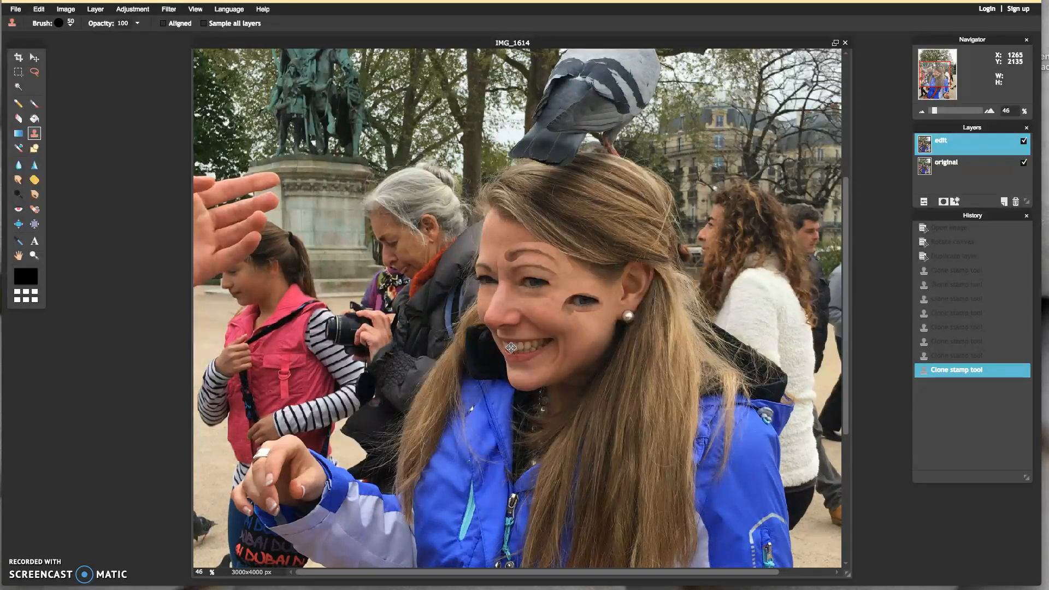
left_click(508, 353, "ctrl")
mouse_move(486, 232)
left_mouse_down()
mouse_move(533, 220)
mouse_move(487, 222)
mouse_move(487, 238)
mouse_move(530, 222)
left_mouse_up()
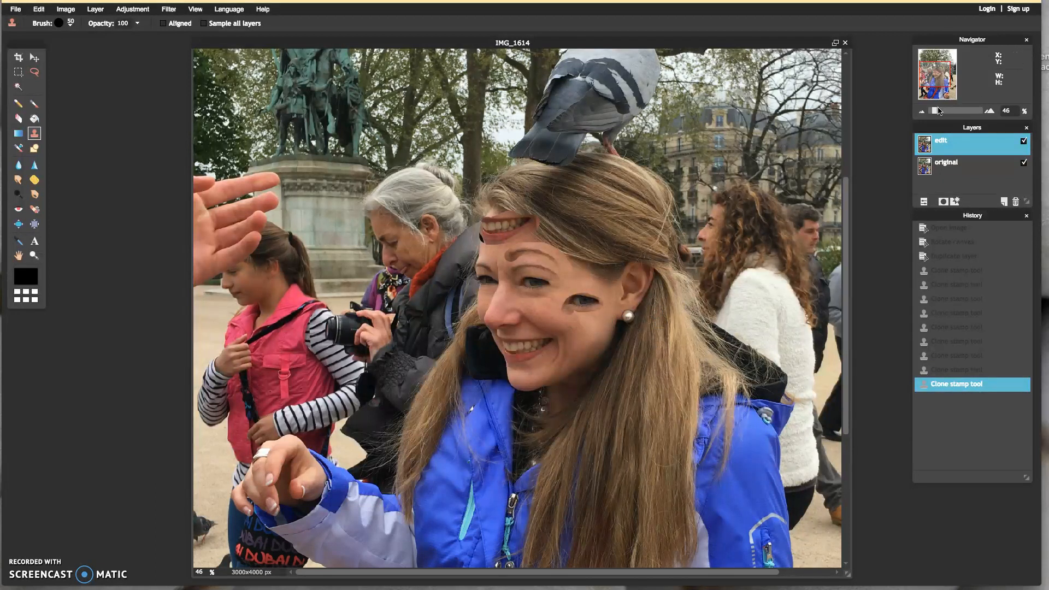
- Undo the cloned mouth on the forehead and the cloned eye on the cheek, keeping the extra eyebrow
left_click_drag(937, 113, 957, 111)
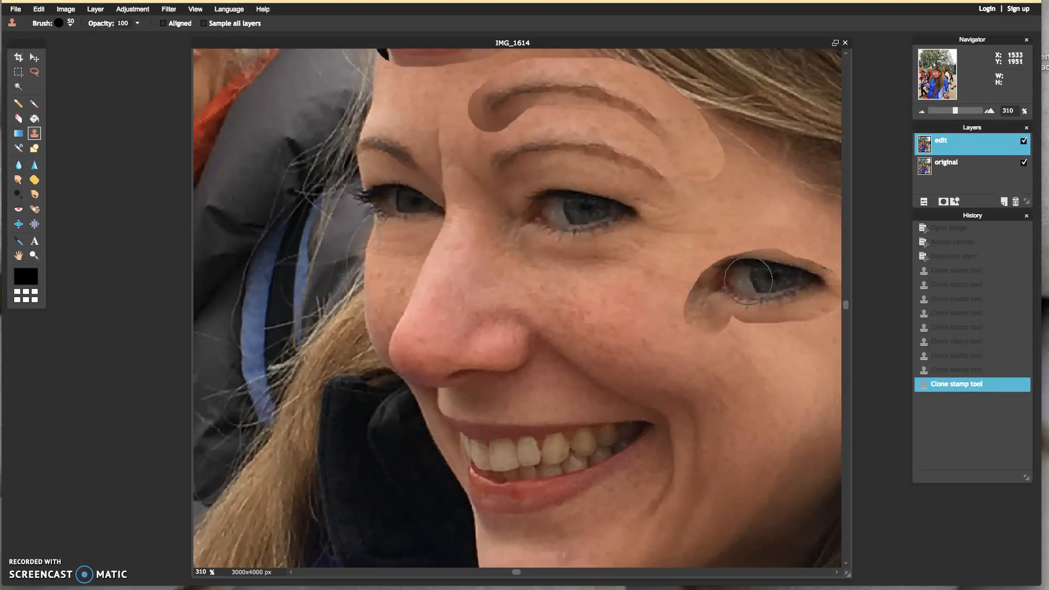
left_click_drag(696, 313, 703, 312)
left_click(952, 371)
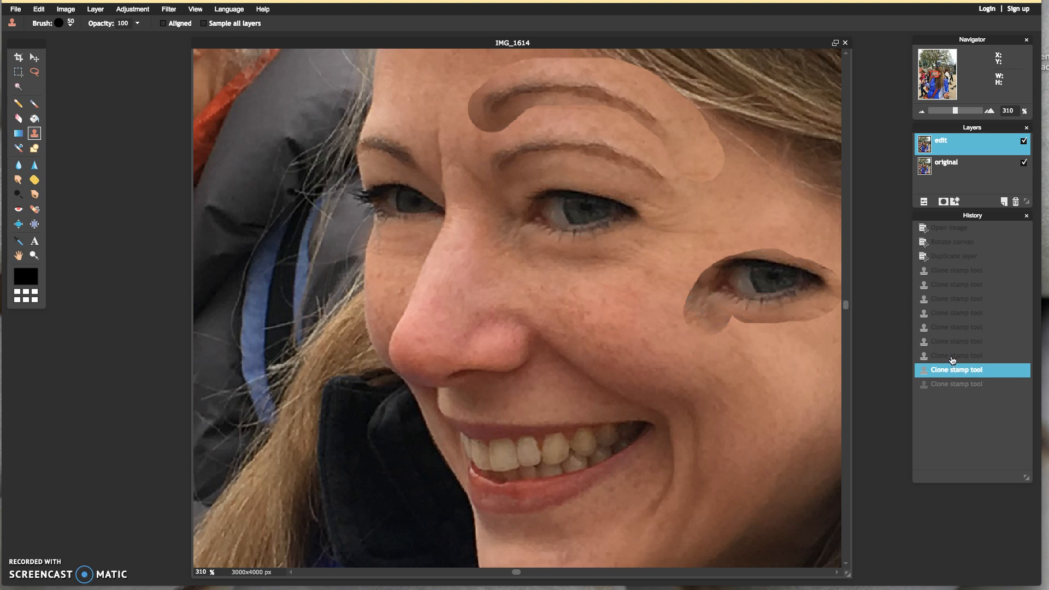
left_click(953, 357)
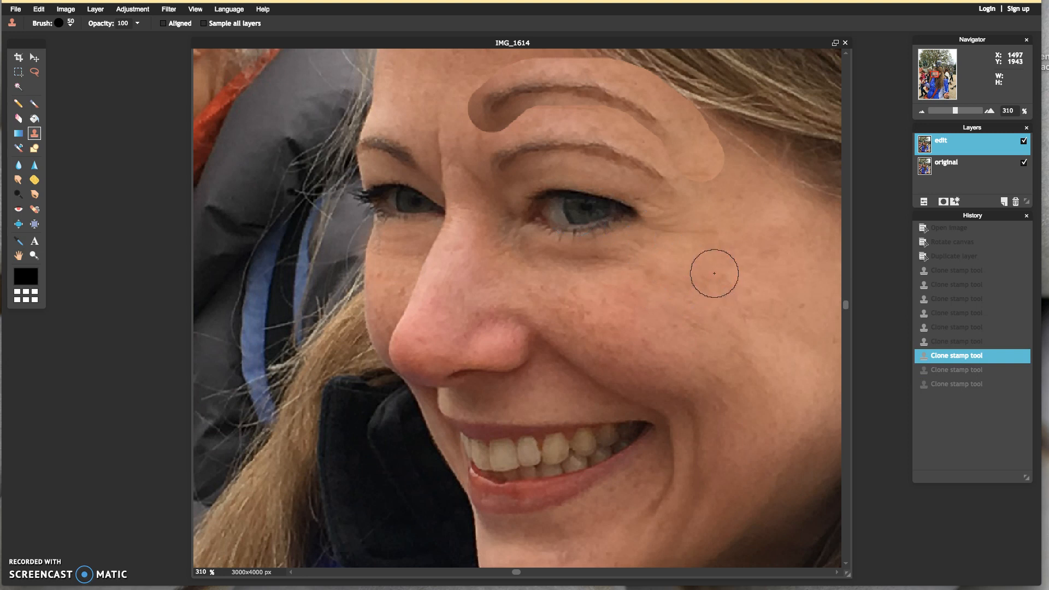
- Clone the eye nearest the ear onto the cheek beside it with a soft 50 brush at 65 opacity
left_click(18, 256)
left_click_drag(651, 266, 489, 262)
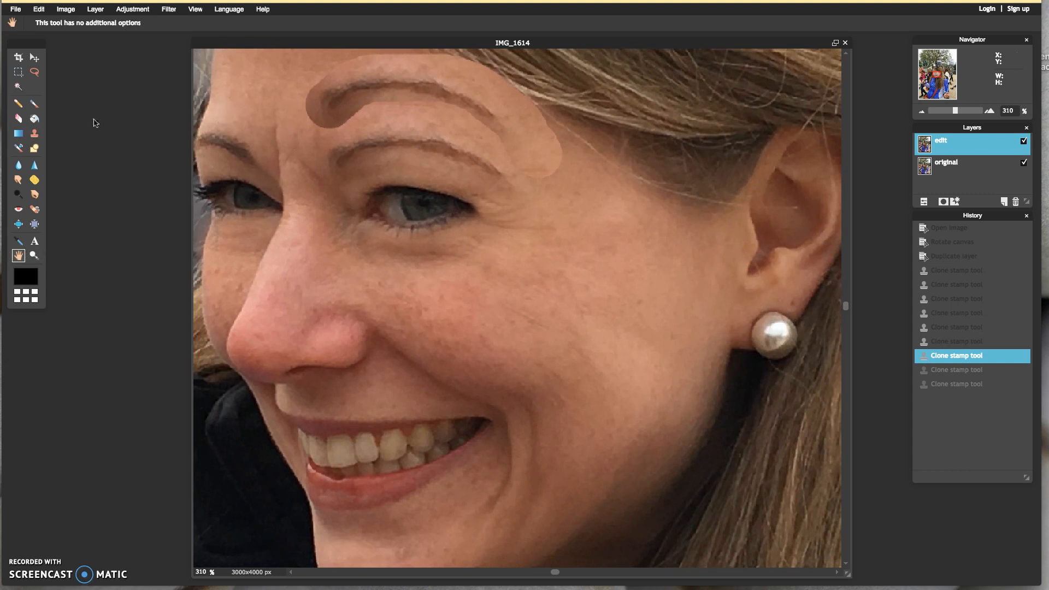
left_click(33, 135)
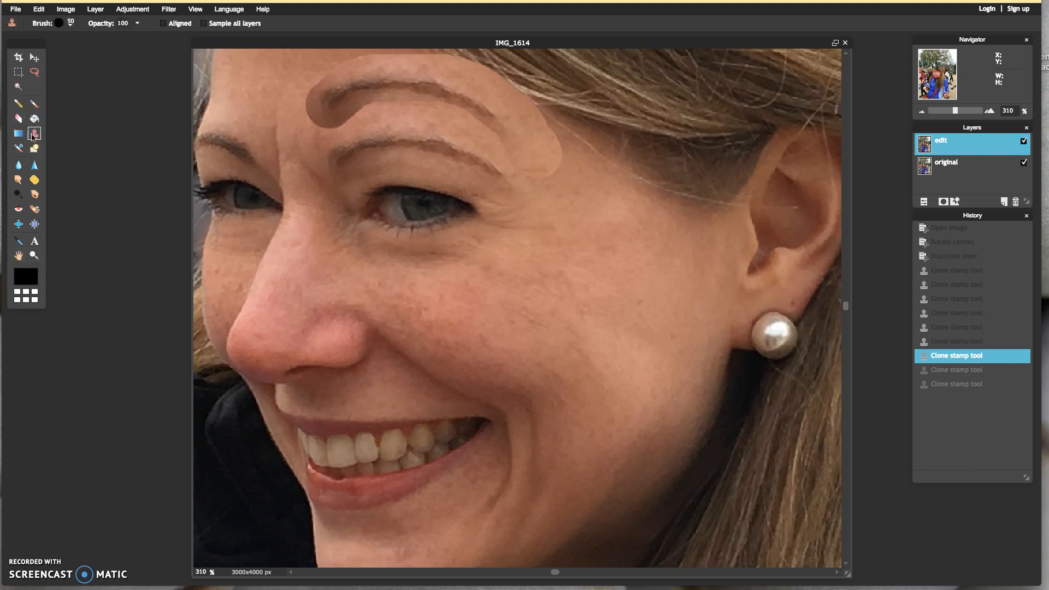
left_click(65, 25)
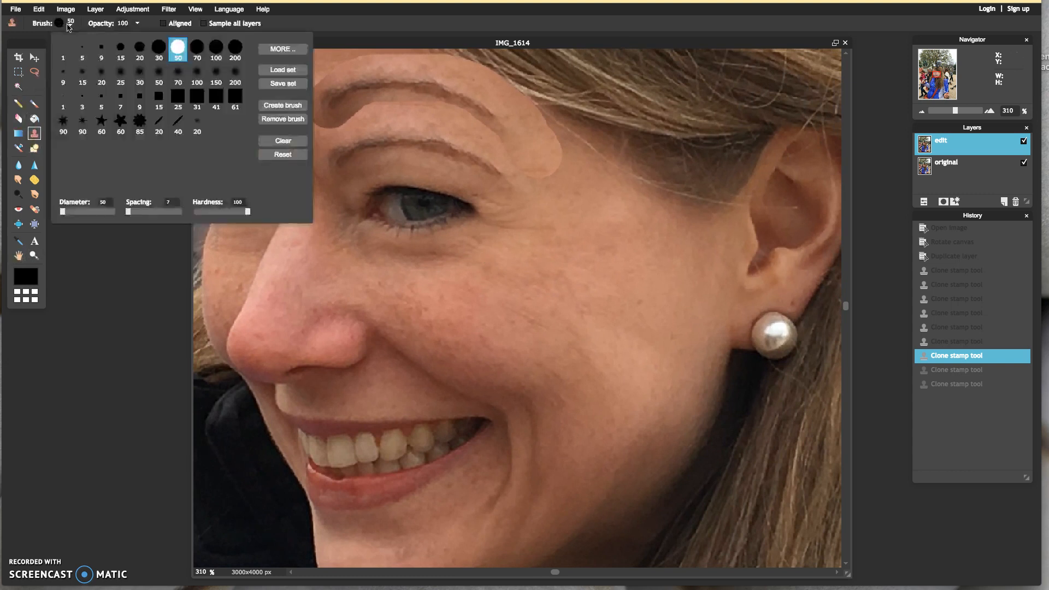
left_click(159, 73)
left_click(138, 25)
left_click_drag(139, 38, 121, 45)
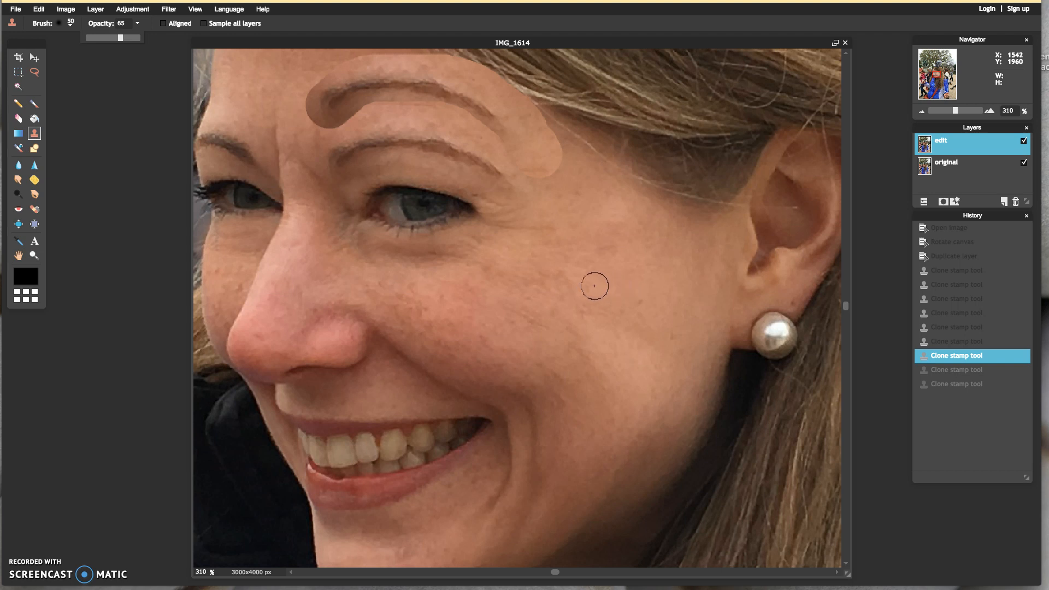
left_click(417, 206, "ctrl")
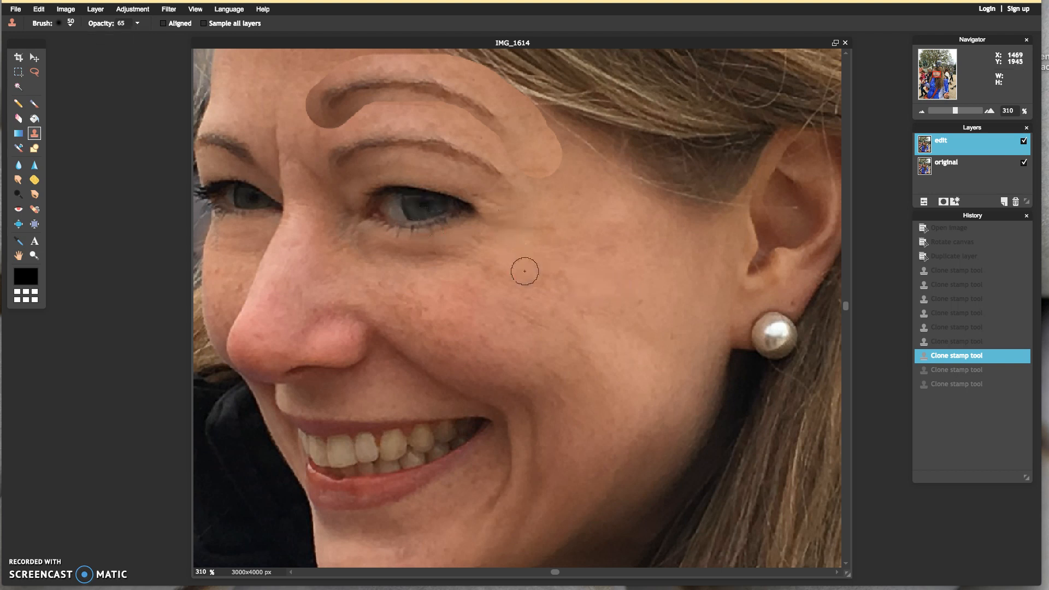
mouse_move(536, 262)
left_mouse_down()
mouse_move(539, 284)
mouse_move(558, 256)
mouse_move(574, 278)
mouse_move(593, 261)
mouse_move(605, 274)
mouse_move(535, 254)
mouse_move(516, 267)
mouse_move(523, 286)
mouse_move(546, 277)
mouse_move(510, 273)
mouse_move(530, 249)
mouse_move(507, 252)
mouse_move(496, 272)
mouse_move(533, 281)
mouse_move(496, 270)
mouse_move(506, 252)
mouse_move(483, 268)
mouse_move(485, 278)
mouse_move(578, 274)
mouse_move(598, 257)
mouse_move(482, 266)
left_mouse_up()
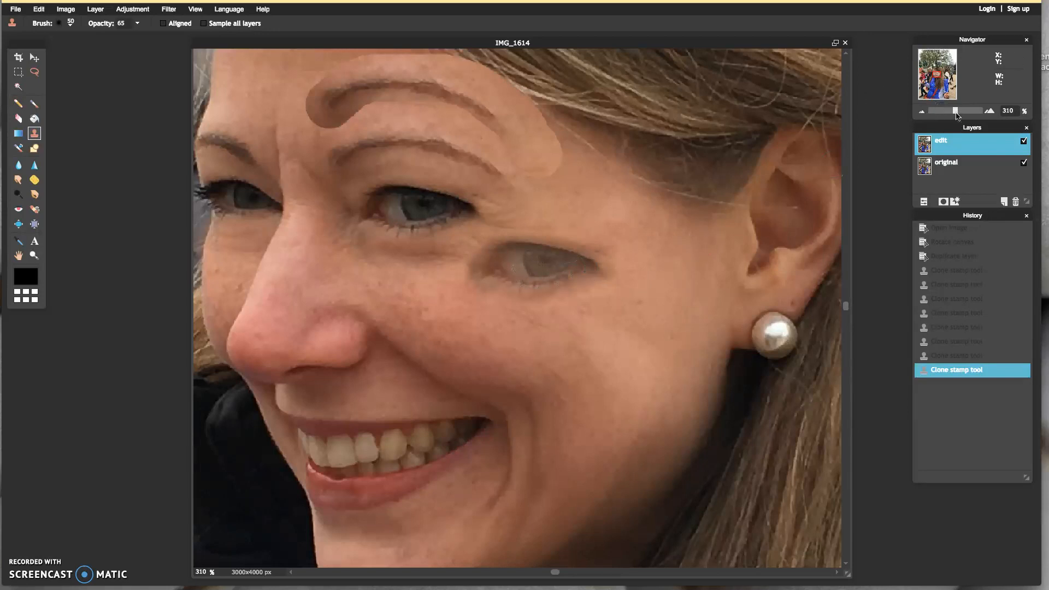
- Compare the cloned eyebrow and eye with the original photo at about 30% zoom by toggling the "edit" layer
left_click_drag(955, 116, 932, 119)
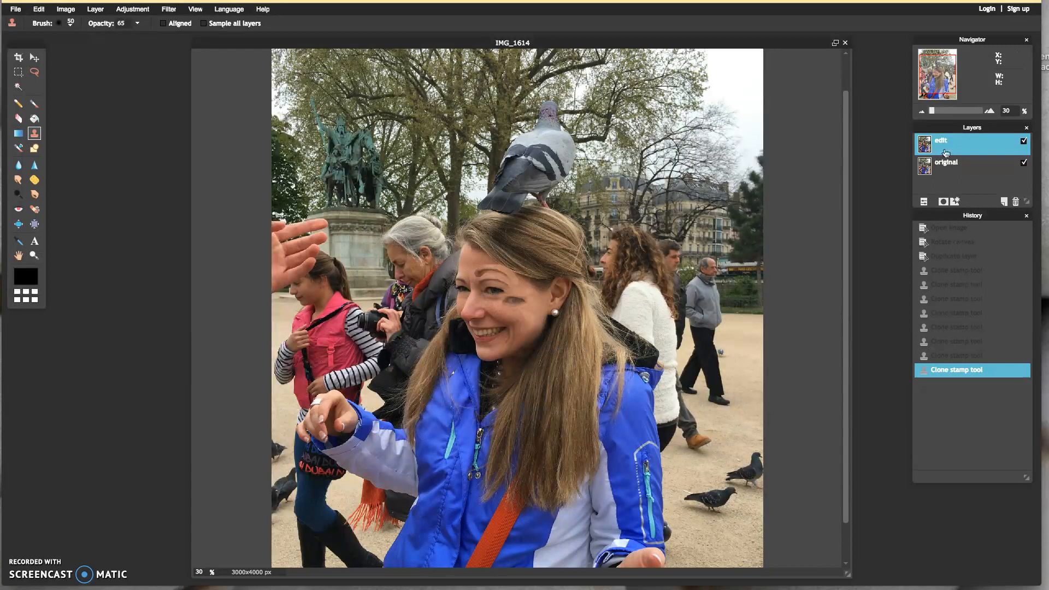
left_click(1025, 141)
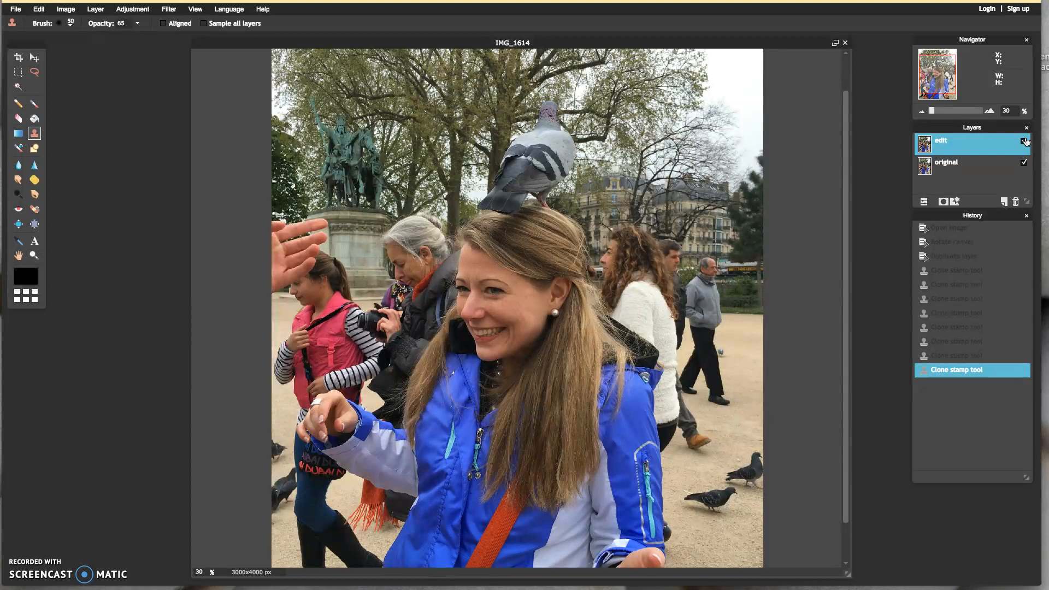
left_click(1024, 143)
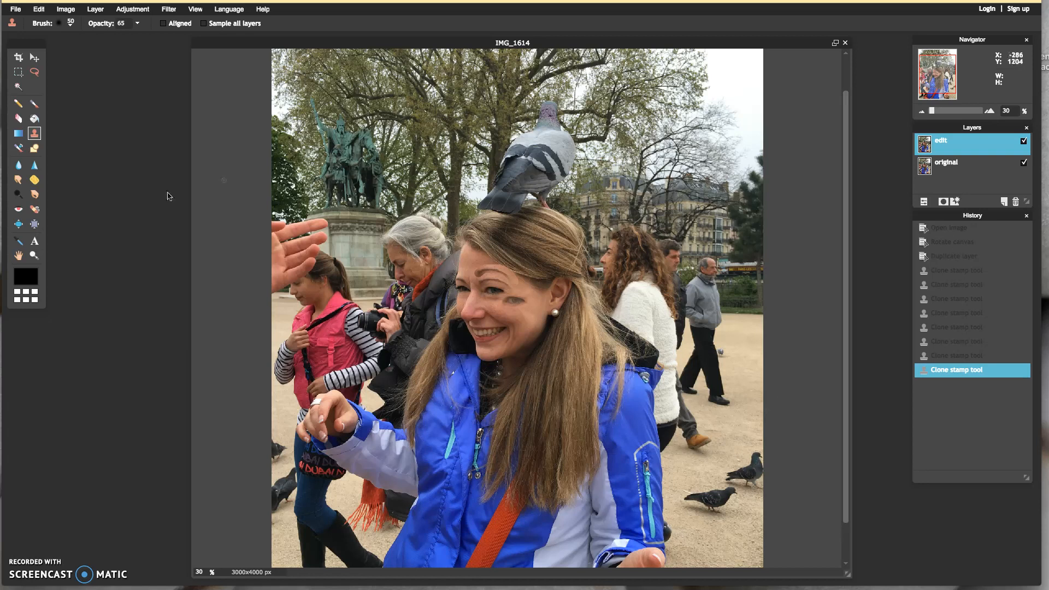
- Clone gravel over the head and chest of the lower pigeon beside the jacket with a soft 150 brush at 83 opacity
left_click(33, 255)
left_click_drag(669, 434, 798, 534)
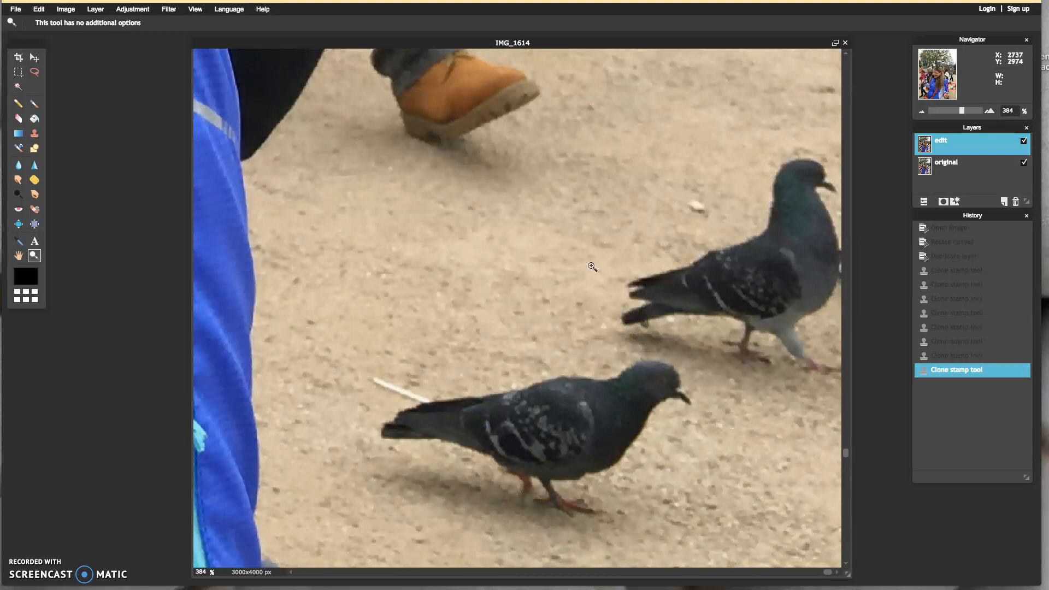
left_click(33, 134)
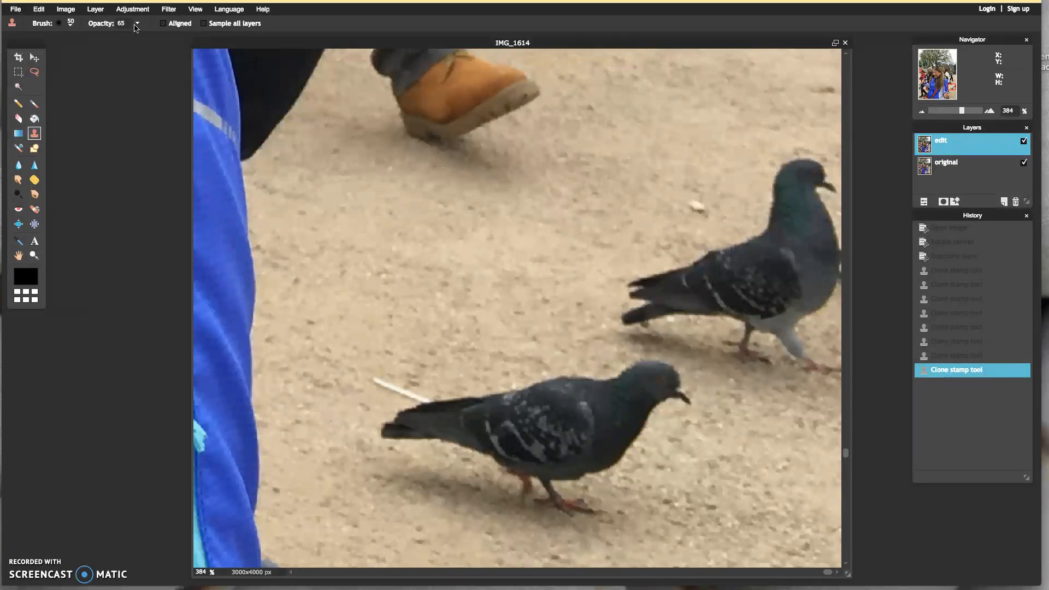
left_click(72, 24)
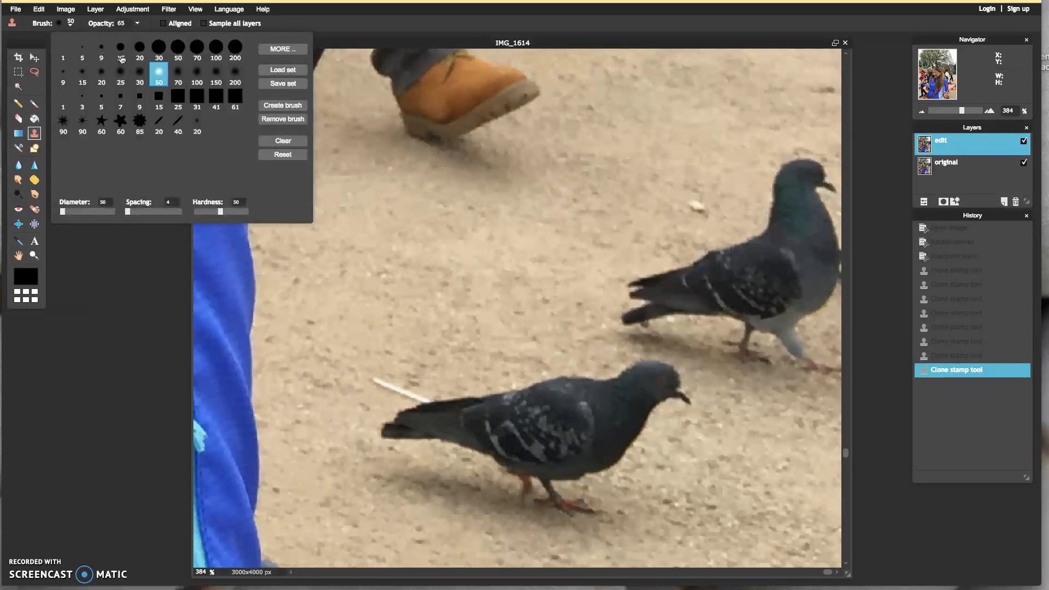
left_click(197, 75)
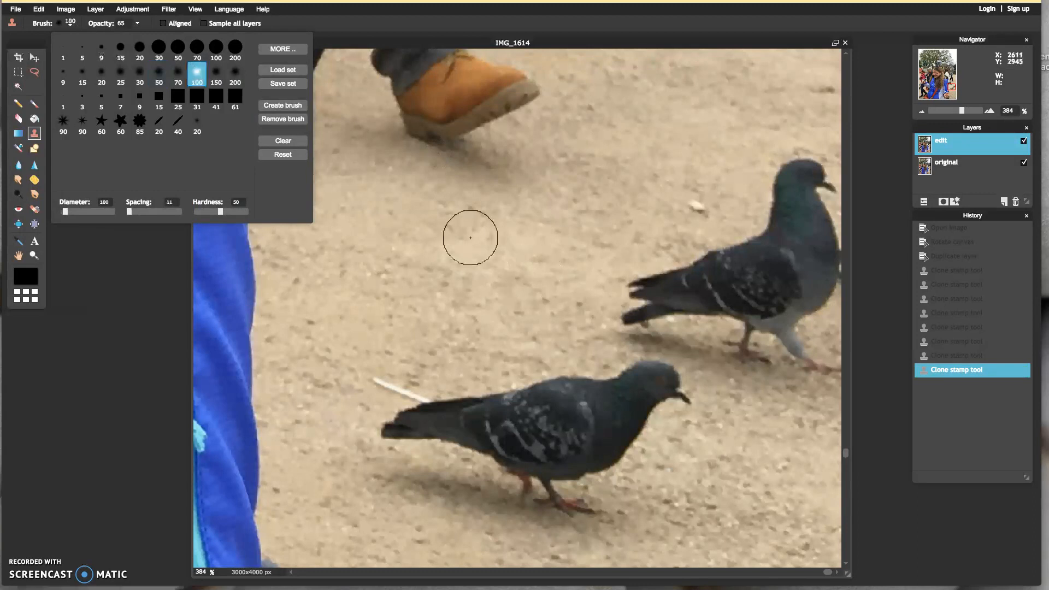
left_click(212, 76)
left_click(138, 24)
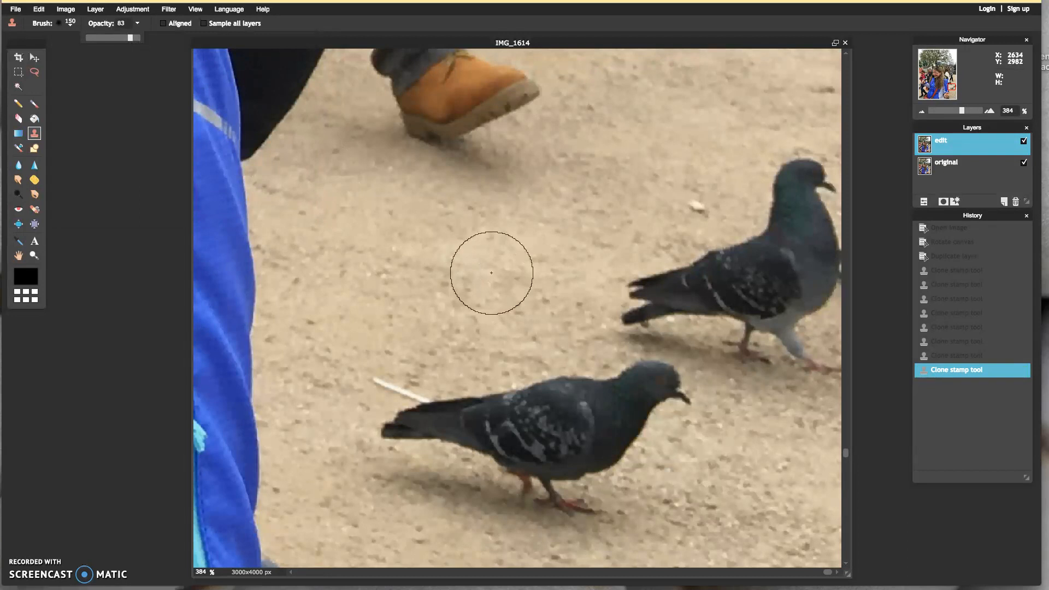
left_click(521, 289, "ctrl")
mouse_move(652, 366)
left_mouse_down()
mouse_move(661, 405)
mouse_move(629, 377)
mouse_move(583, 413)
mouse_move(620, 422)
mouse_move(614, 482)
mouse_move(545, 510)
left_mouse_up()
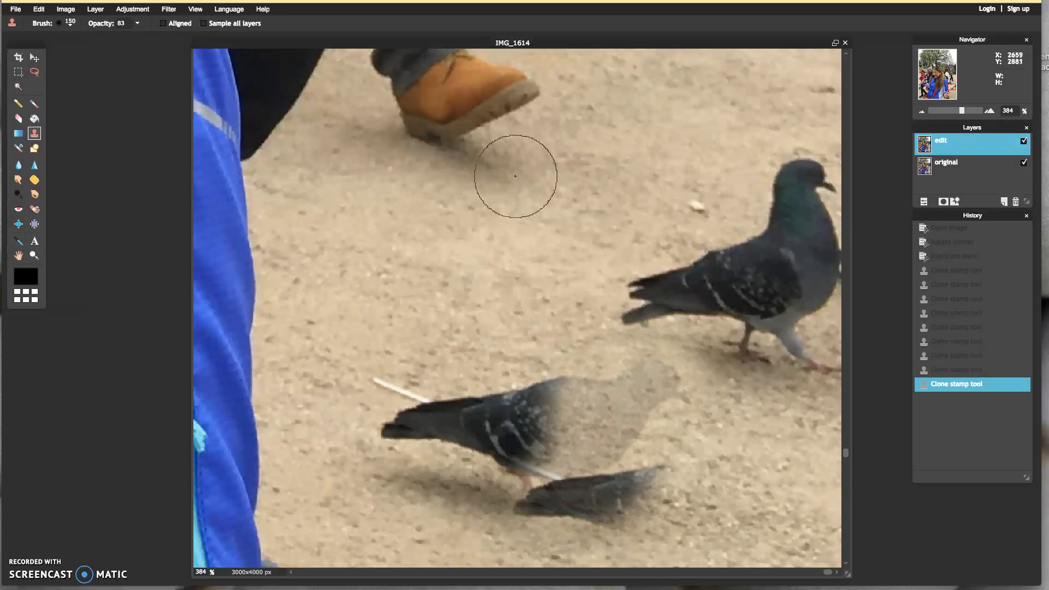
- Resample clean gravel several times and clone it over the lower pigeon's remaining body, tail and the white stick
left_click(532, 238, "ctrl")
mouse_move(548, 403)
left_mouse_down()
mouse_move(555, 428)
mouse_move(524, 413)
mouse_move(529, 442)
mouse_move(487, 473)
mouse_move(519, 386)
mouse_move(632, 387)
mouse_move(557, 391)
left_mouse_up()
left_click(516, 300, "ctrl")
mouse_move(456, 405)
left_mouse_down()
mouse_move(369, 393)
mouse_move(358, 376)
mouse_move(448, 414)
mouse_move(468, 439)
left_mouse_up()
left_click(537, 296, "ctrl")
mouse_move(553, 362)
left_mouse_down()
mouse_move(470, 404)
mouse_move(492, 402)
mouse_move(391, 434)
left_mouse_up()
- Try to clone gravel over the lower pigeon's leftover shadow in one stroke, and undo that stroke
left_click(496, 346, "ctrl")
mouse_move(636, 477)
left_mouse_down()
mouse_move(567, 497)
mouse_move(402, 476)
mouse_move(437, 450)
left_mouse_up()
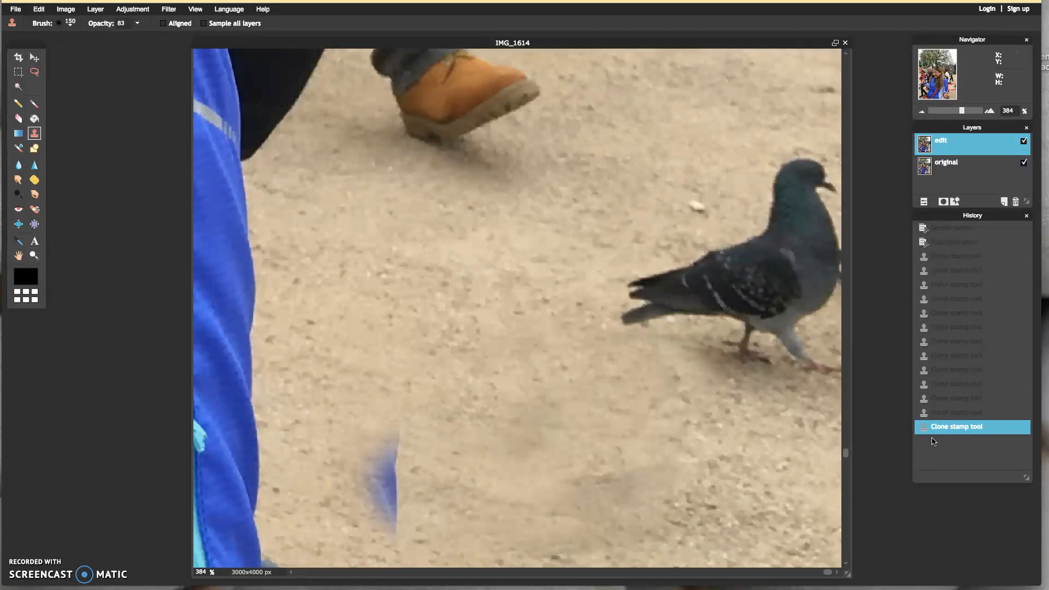
left_click(945, 418)
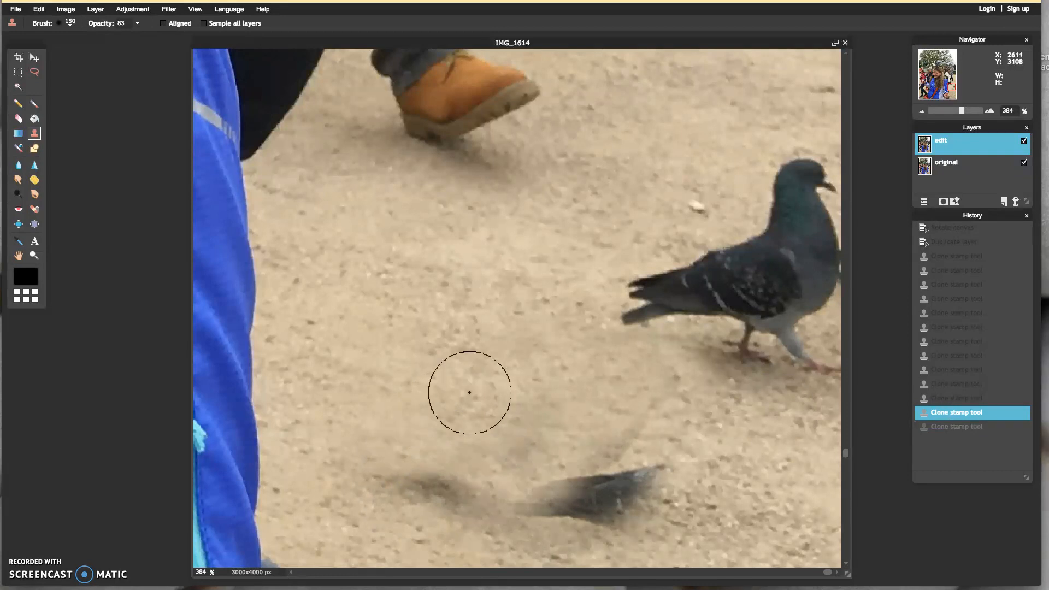
- Clone nearby gravel over the leftover shadow and the dark pigeon fragments on the ground
mouse_move(392, 451)
left_mouse_down()
mouse_move(554, 501)
mouse_move(610, 477)
left_mouse_up()
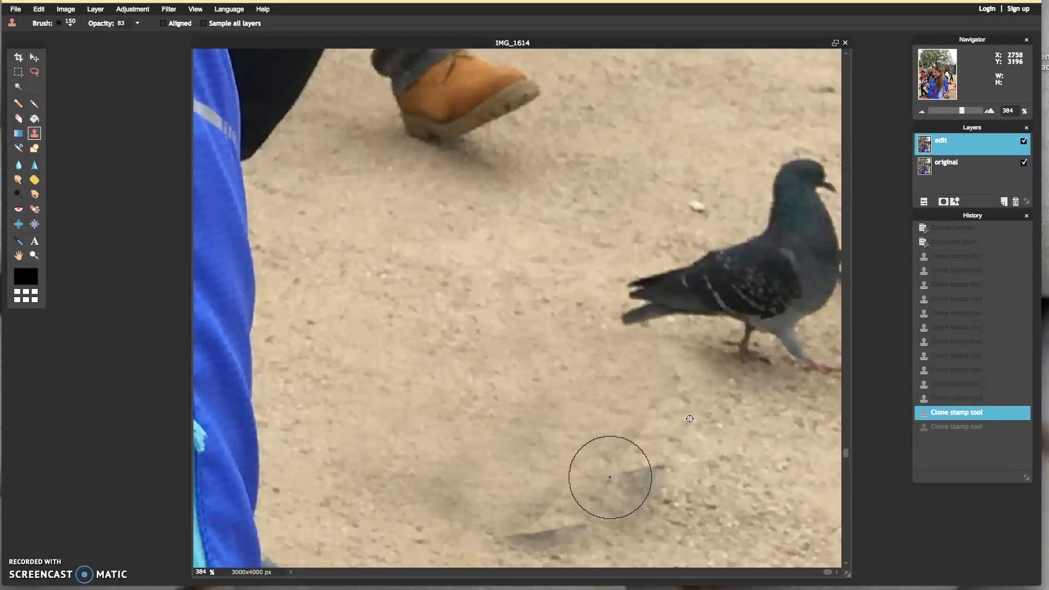
left_click(567, 374, "ctrl")
mouse_move(665, 472)
left_mouse_down()
mouse_move(612, 484)
mouse_move(537, 539)
mouse_move(513, 533)
left_mouse_up()
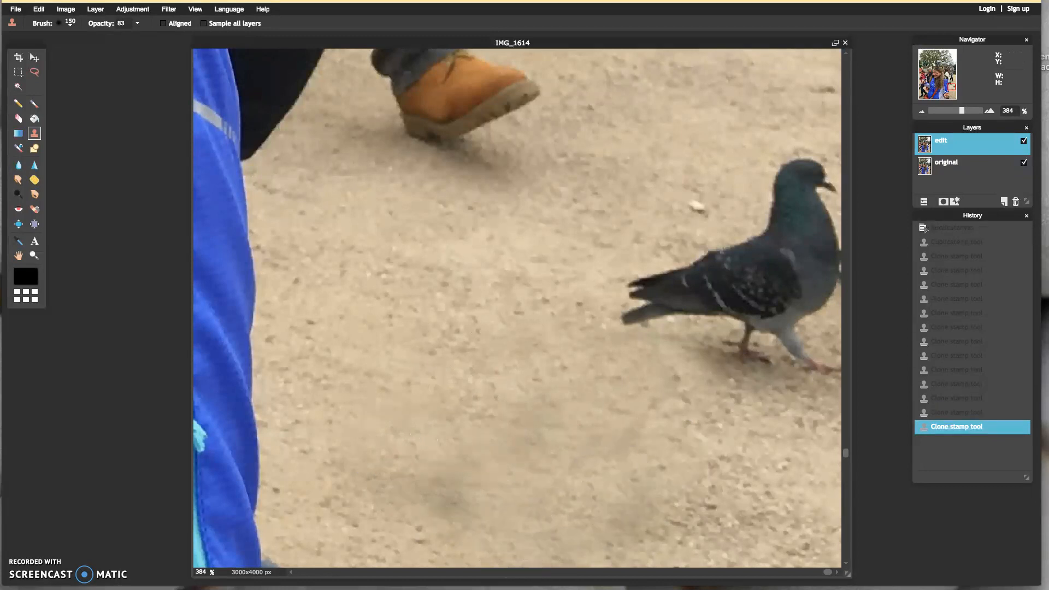
- Check the pigeon removal against the original at about 27% zoom by toggling the "edit" layer
left_click_drag(963, 112, 935, 112)
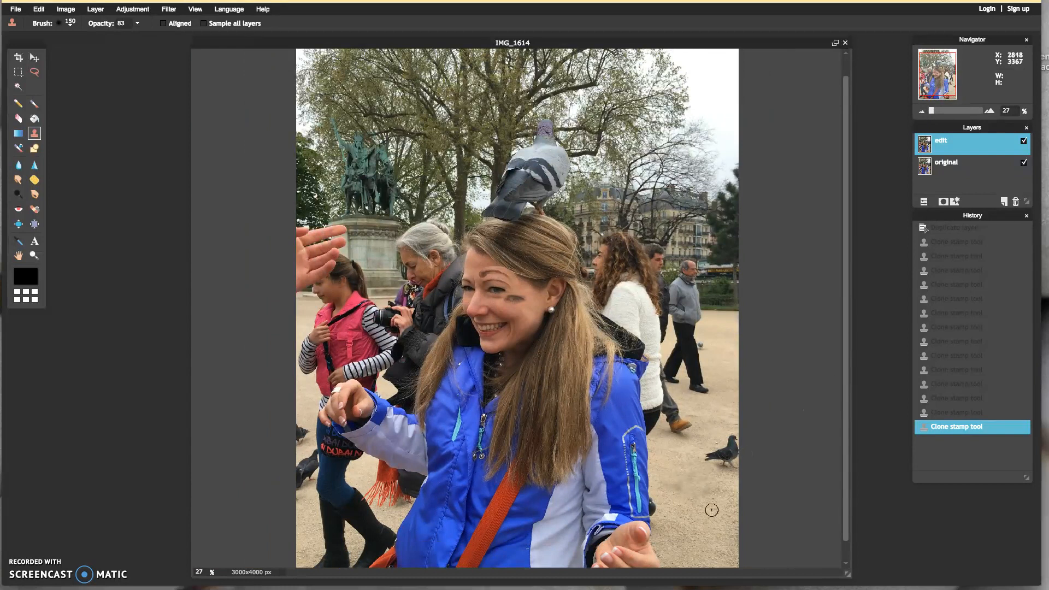
left_click(1025, 143)
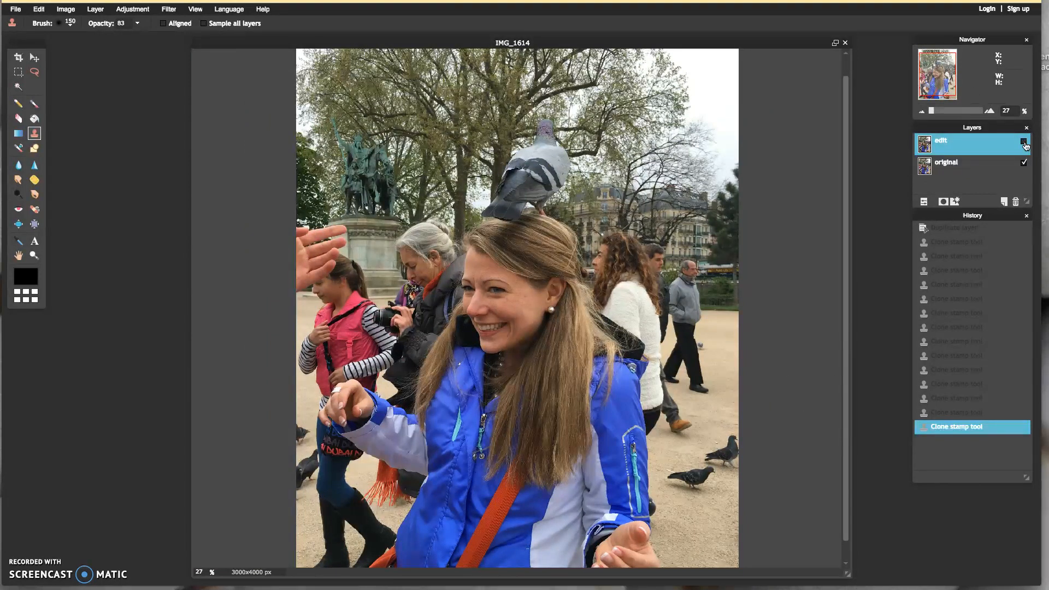
left_click(1025, 143)
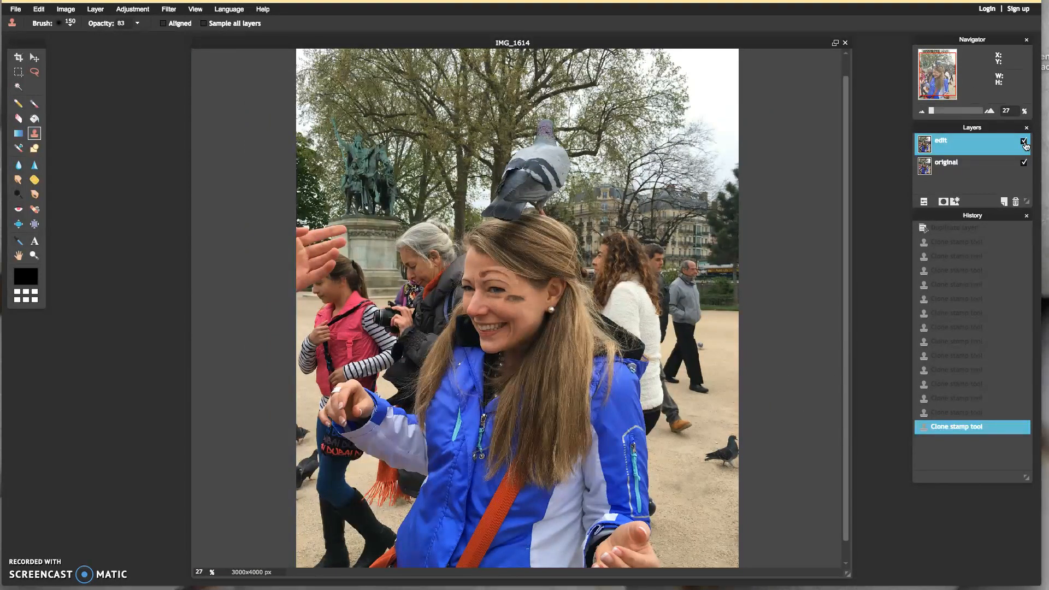